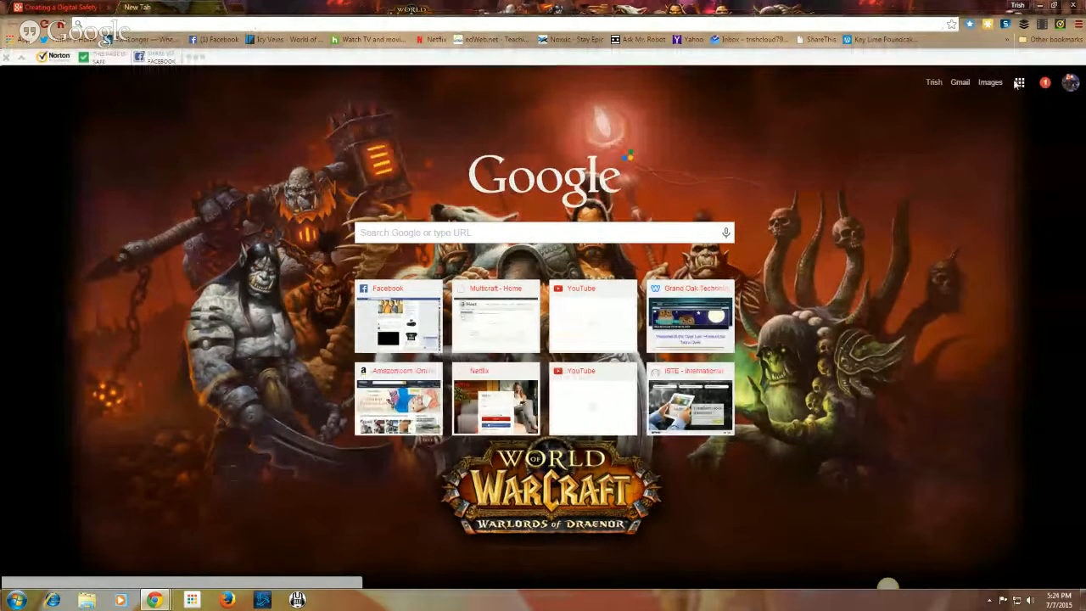
Step: Open Google Drive's My Drive from the Google apps grid on the new tab page
{"action": "left_click", "coordinate": [1020, 83]}
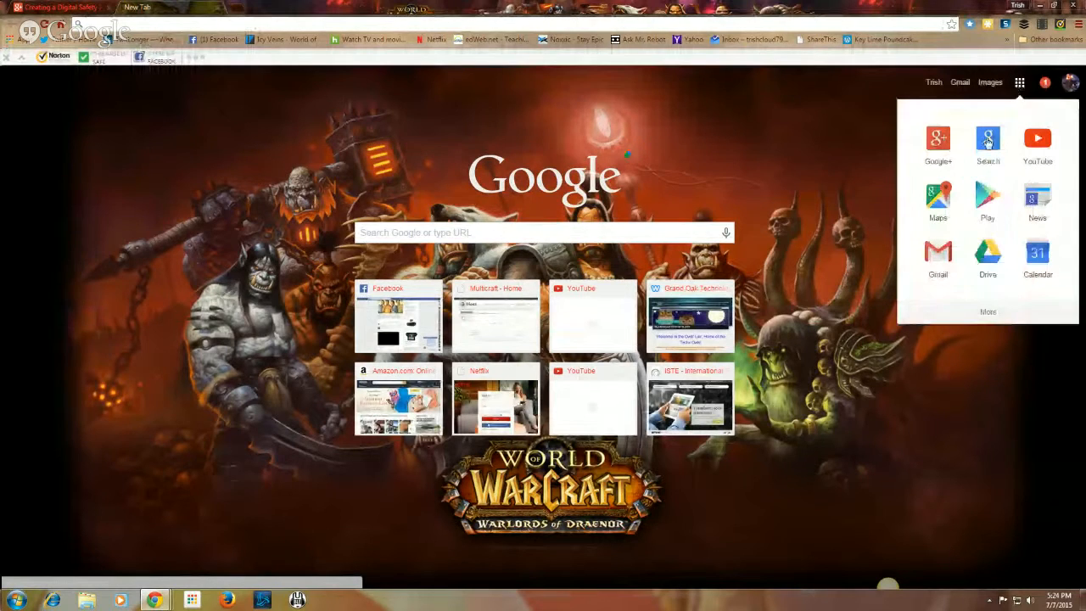
{"action": "left_click", "coordinate": [986, 253]}
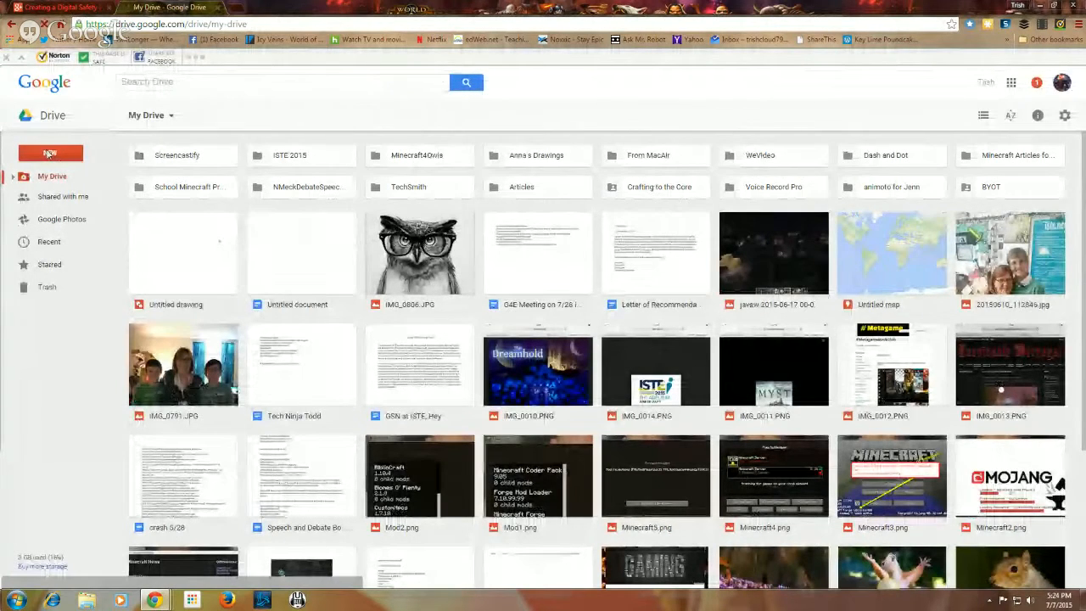
Step: Create a new blank Google Drawings file from Drive's New > More menu
{"action": "left_click", "coordinate": [49, 153]}
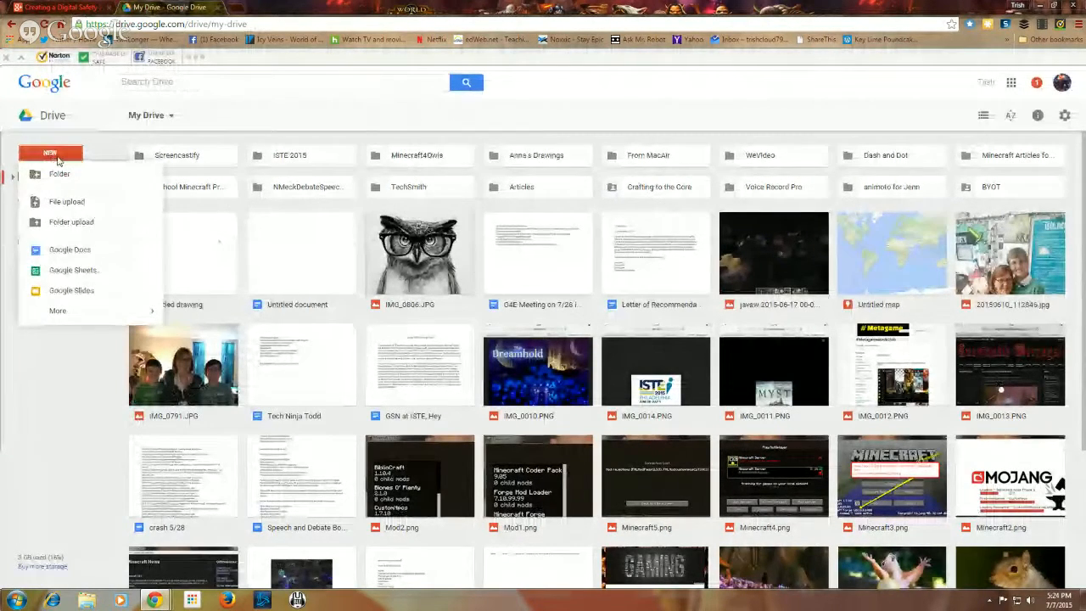
{"action": "mouse_move", "coordinate": [73, 316]}
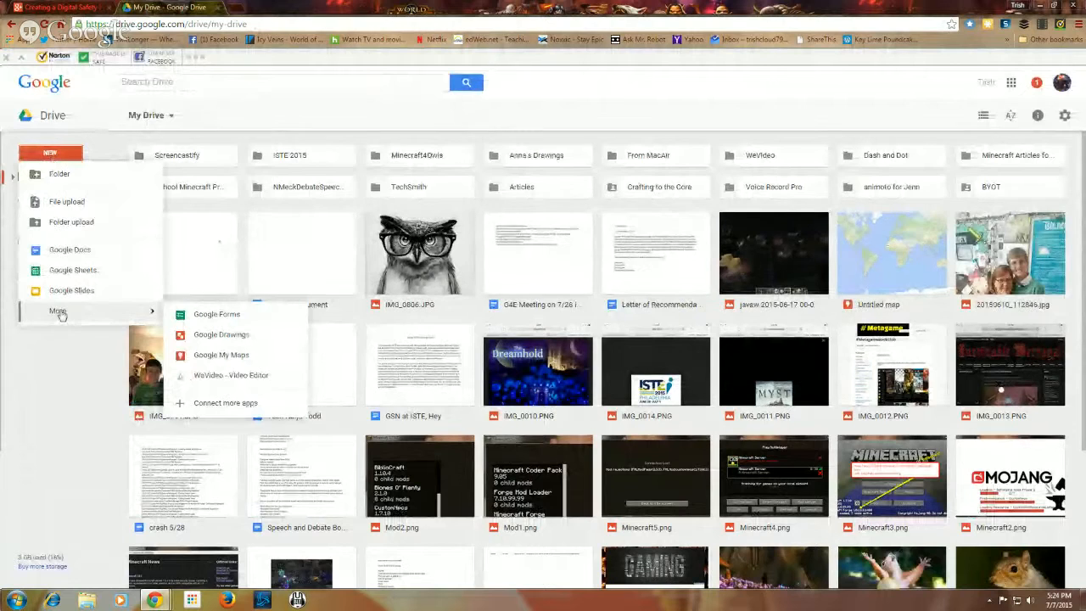
{"action": "left_click", "coordinate": [185, 336]}
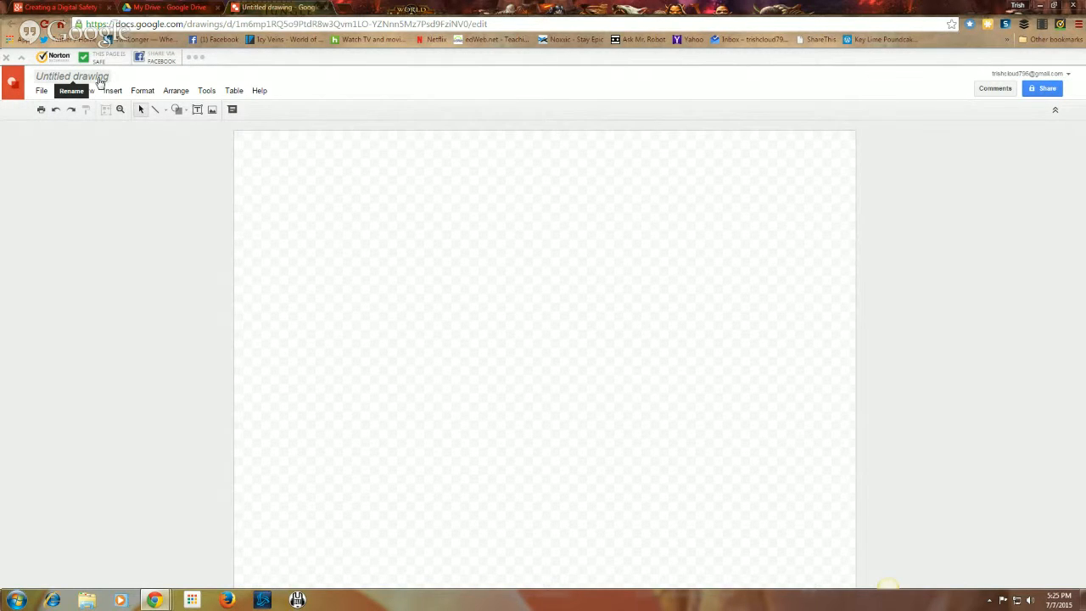
Step: Rename the untitled drawing to 'Digital Safety Poster - Cloud'
{"action": "left_click", "coordinate": [99, 79]}
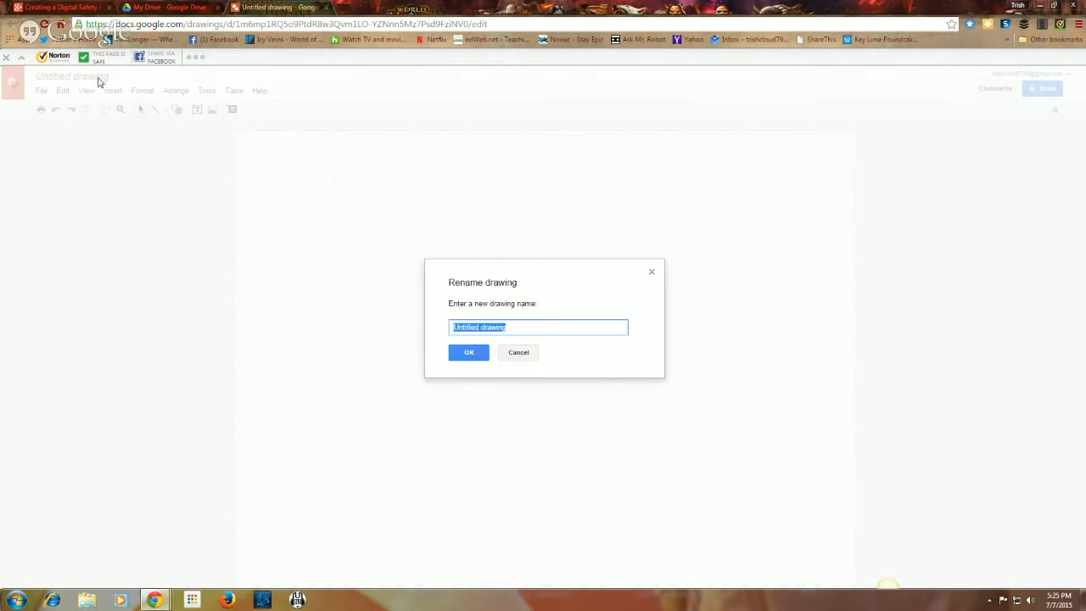
{"action": "key", "text": "BackSpace"}
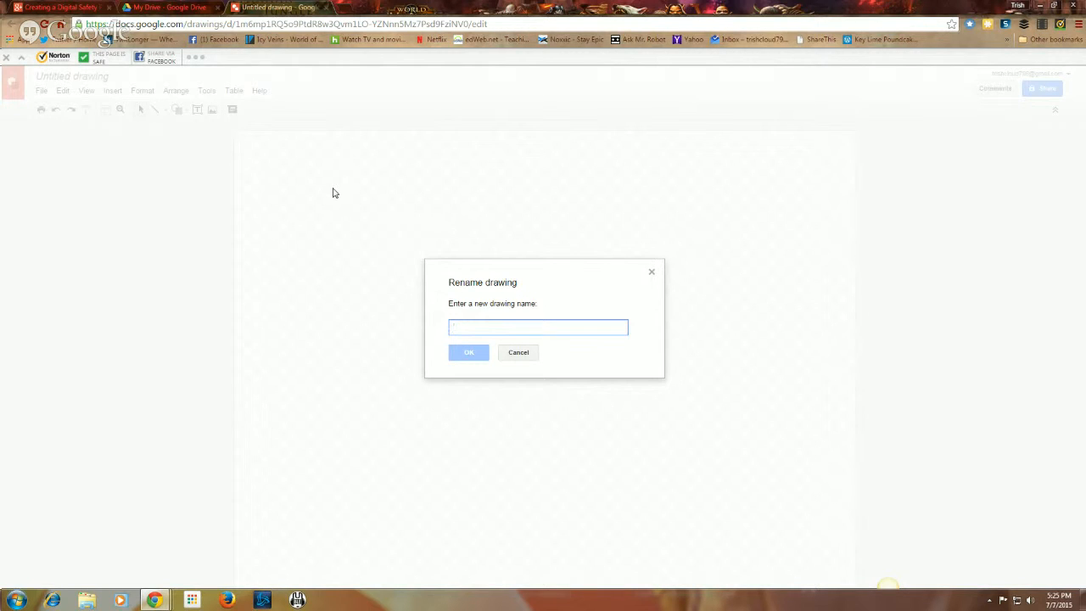
{"action": "type", "text": "Digita"}
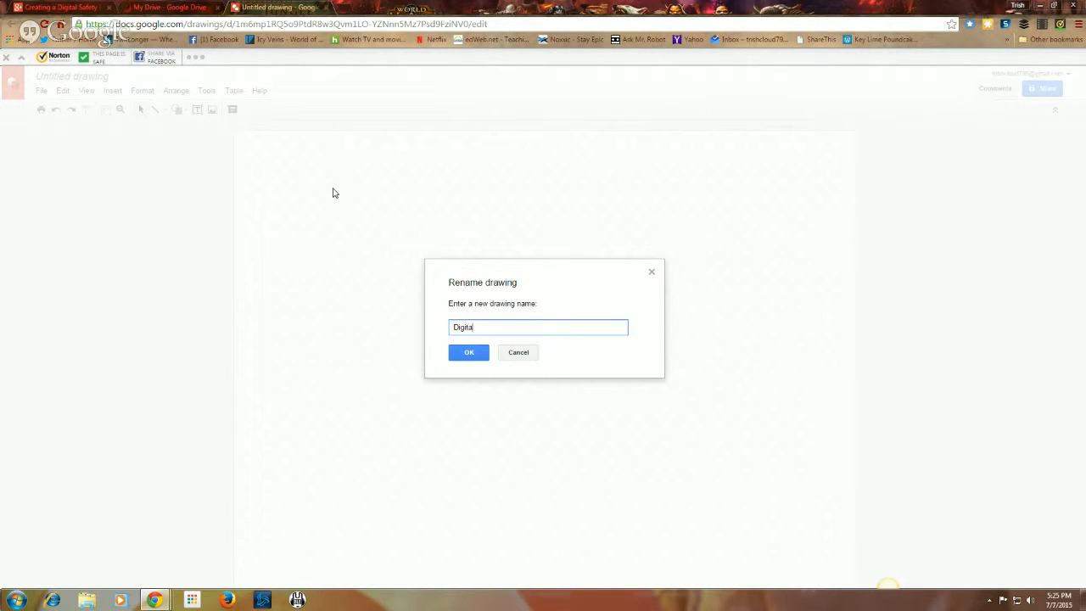
{"action": "type", "text": "l Safety Poster - Cloud"}
{"action": "left_click", "coordinate": [473, 355]}
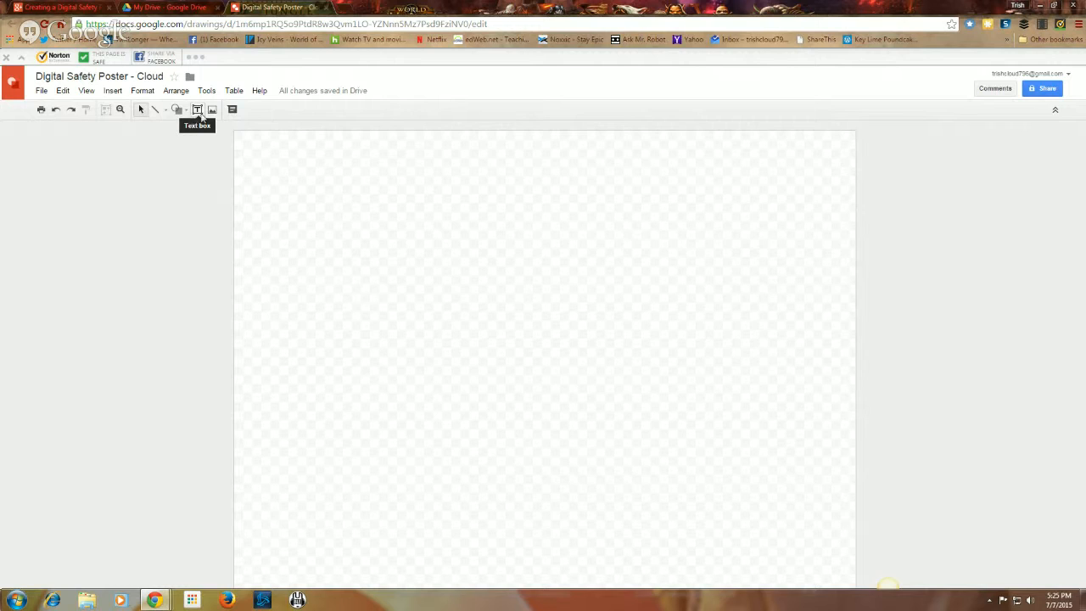
Step: Draw a wide text box across the top of the page
{"action": "left_click", "coordinate": [197, 113]}
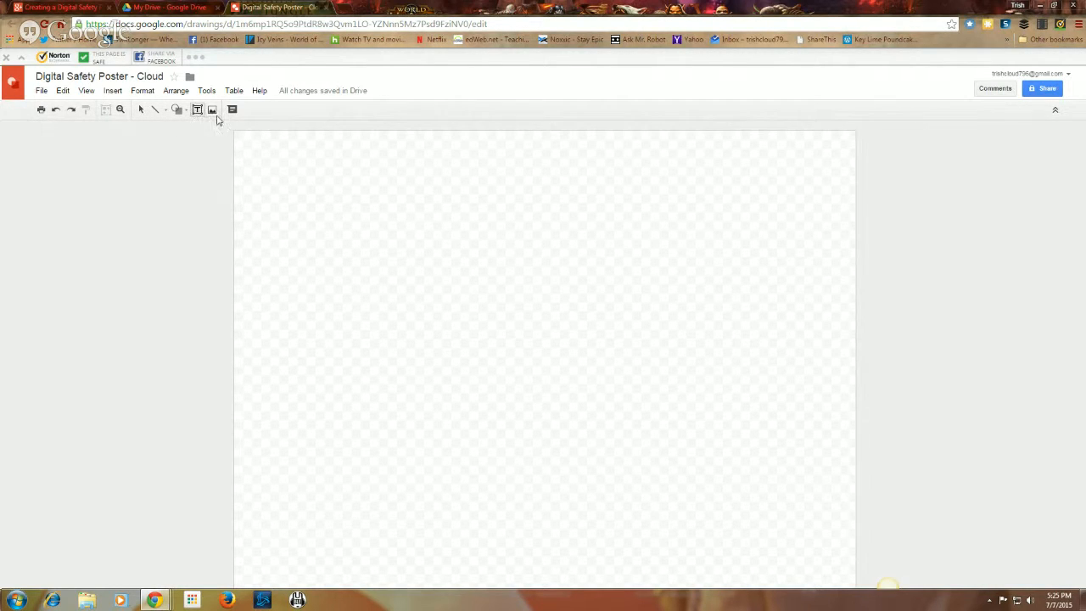
{"action": "left_click_drag", "start_coordinate": [280, 153], "coordinate": [775, 309]}
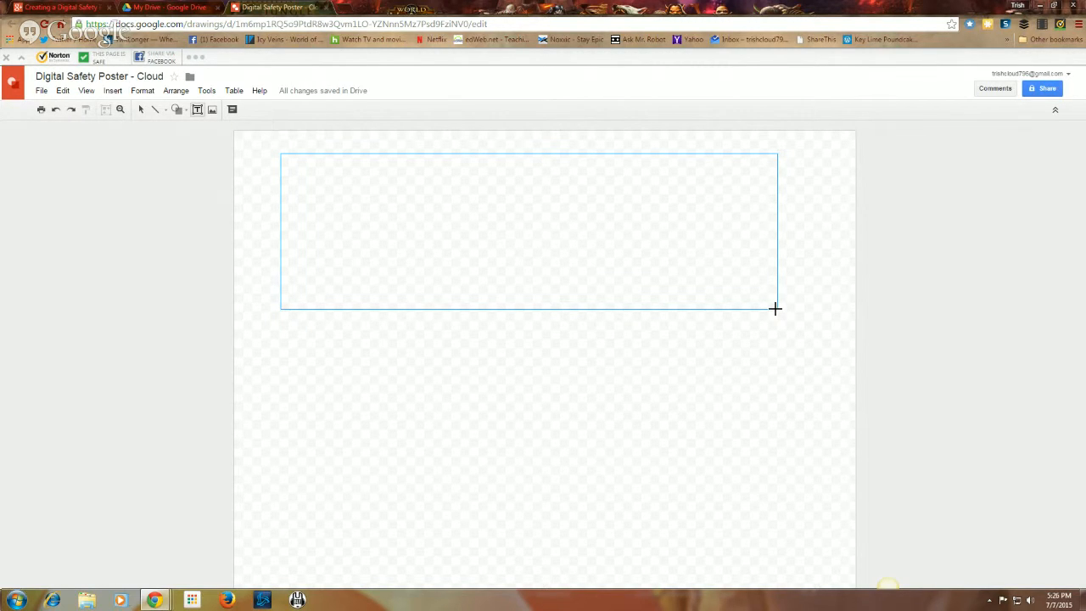
{"action": "left_click_drag", "start_coordinate": [775, 309], "coordinate": [776, 309]}
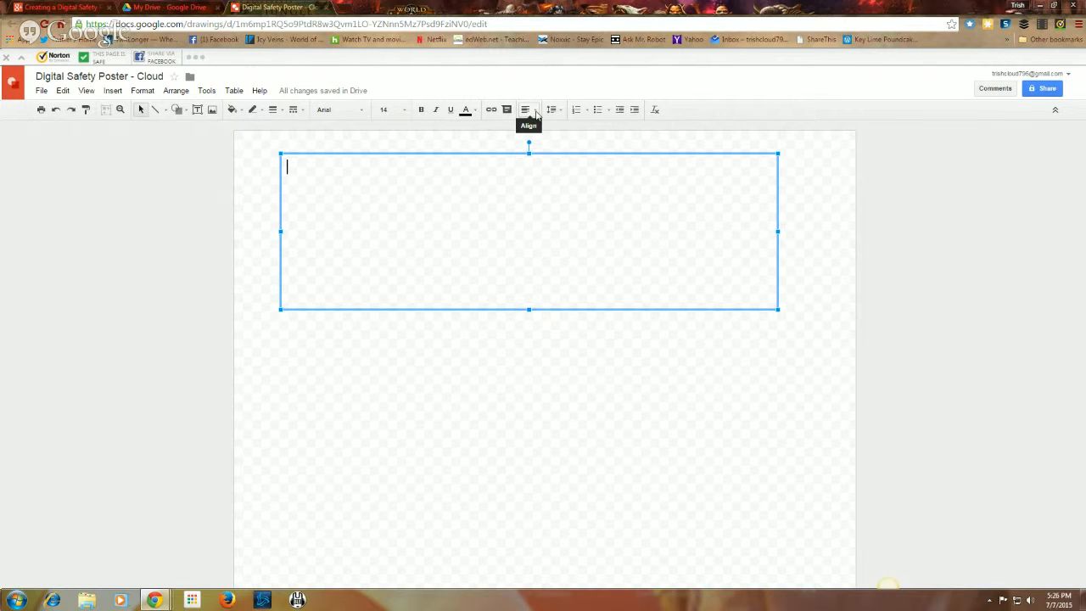
Step: Format the text box as centred, size 36, in the Berkshire Swash font
{"action": "left_click", "coordinate": [535, 114]}
{"action": "left_click", "coordinate": [542, 127]}
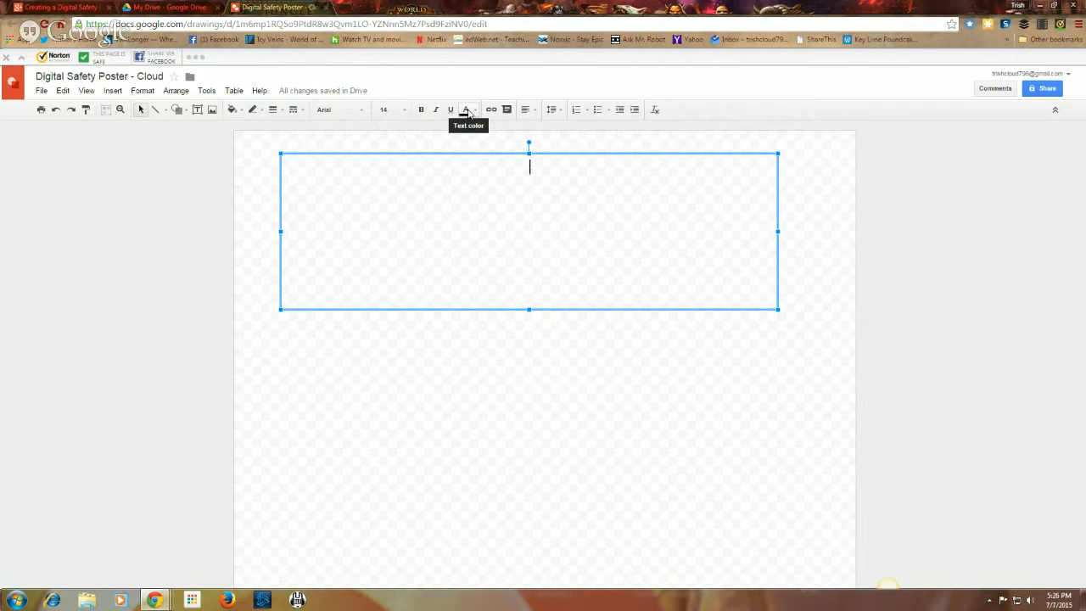
{"action": "left_click", "coordinate": [405, 110]}
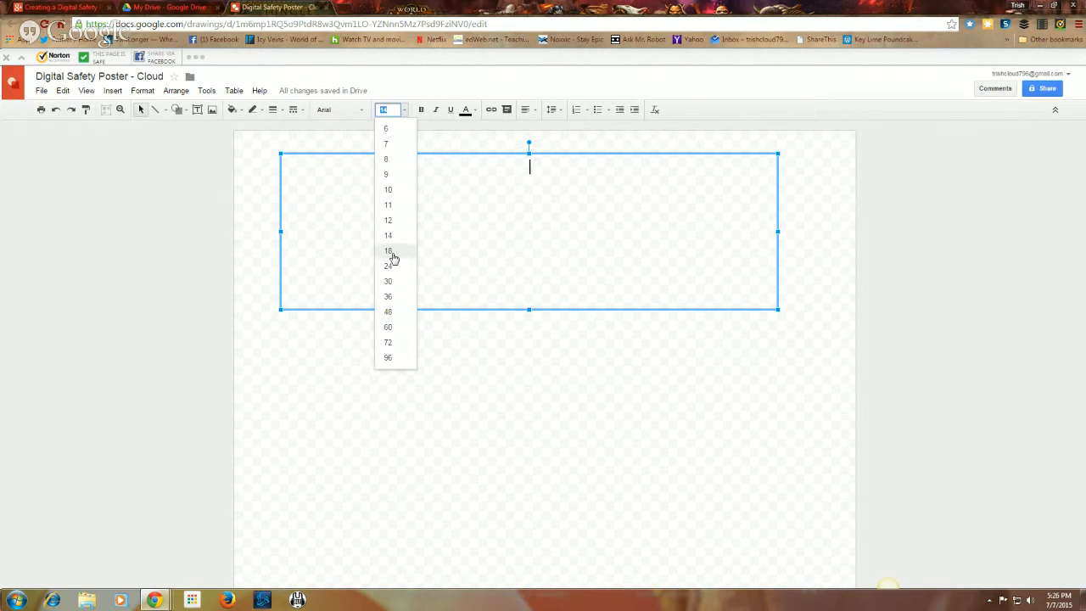
{"action": "left_click", "coordinate": [392, 297]}
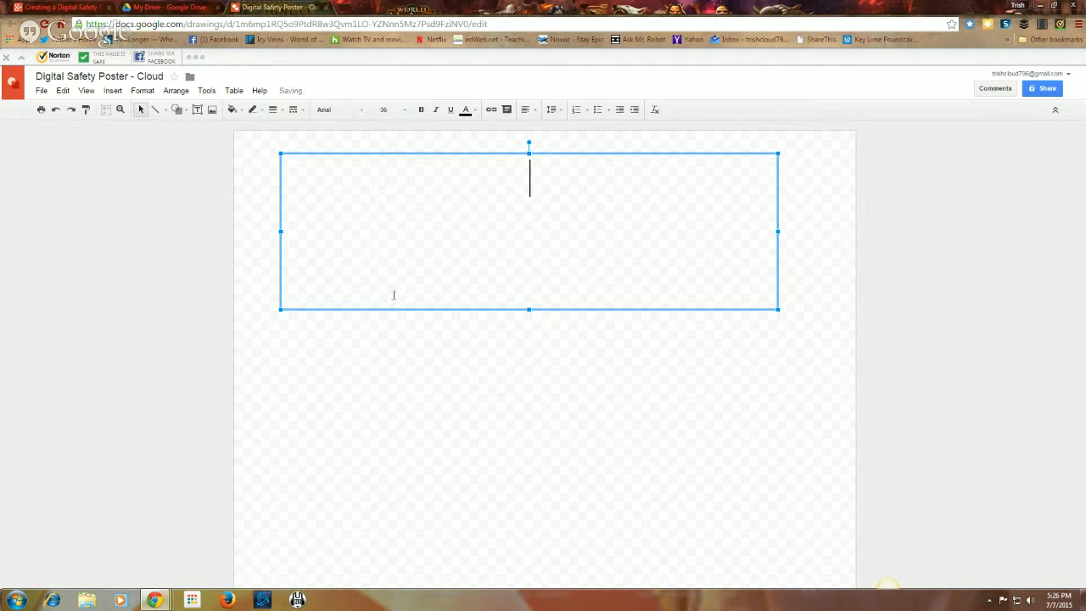
{"action": "left_click", "coordinate": [361, 112]}
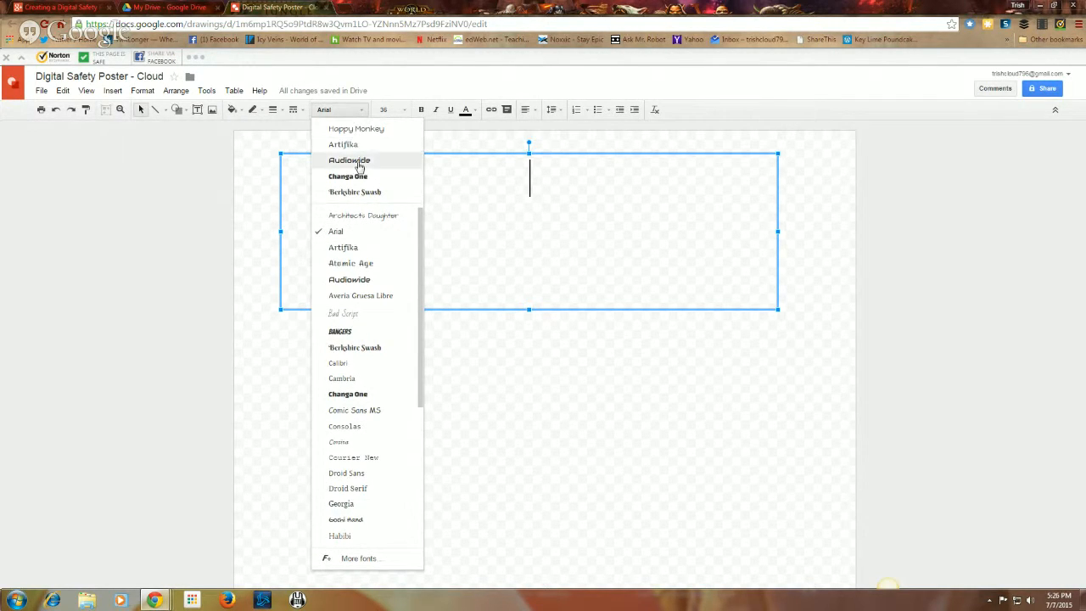
{"action": "left_click", "coordinate": [356, 193]}
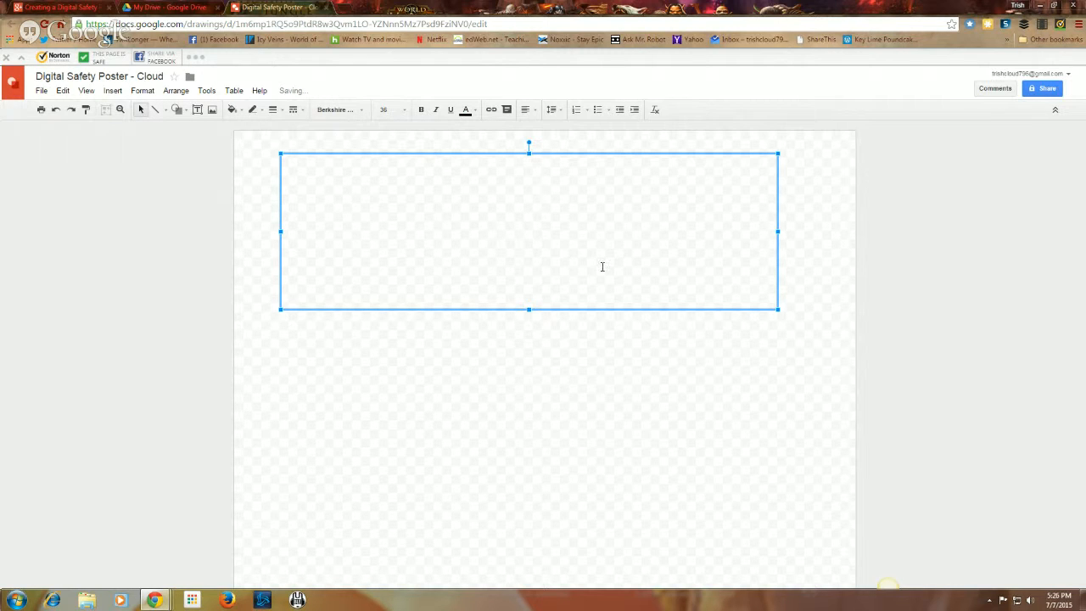
Step: Type the title 'Digital Safety' with 'Poster' on a second line
{"action": "type", "text": "Dii"}
{"action": "key", "text": "BackSpace"}
{"action": "type", "text": "f"}
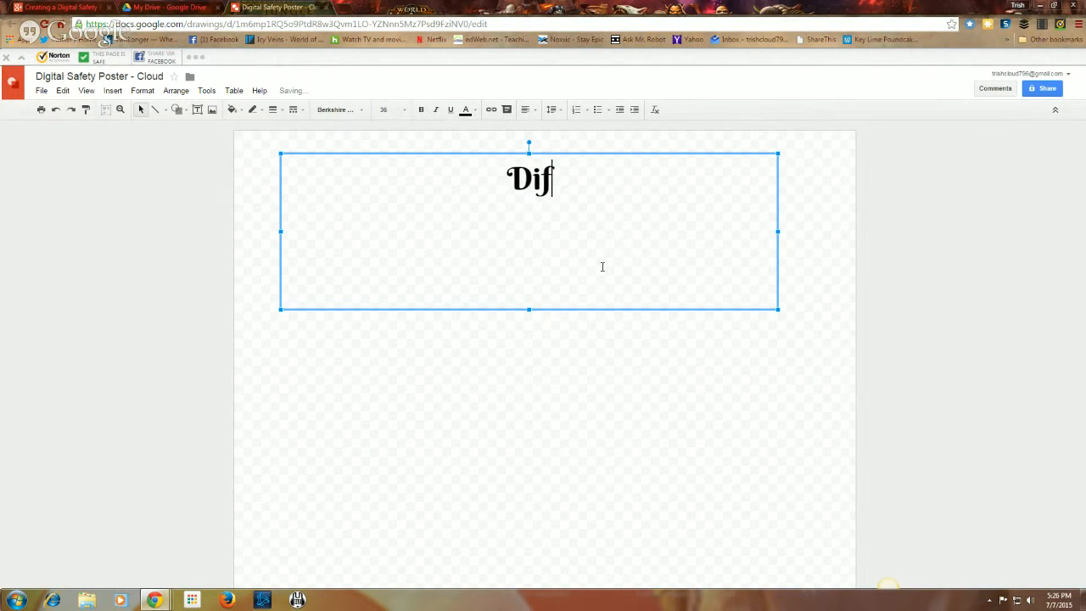
{"action": "key", "text": "BackSpace"}
{"action": "type", "text": "gital Safety"}
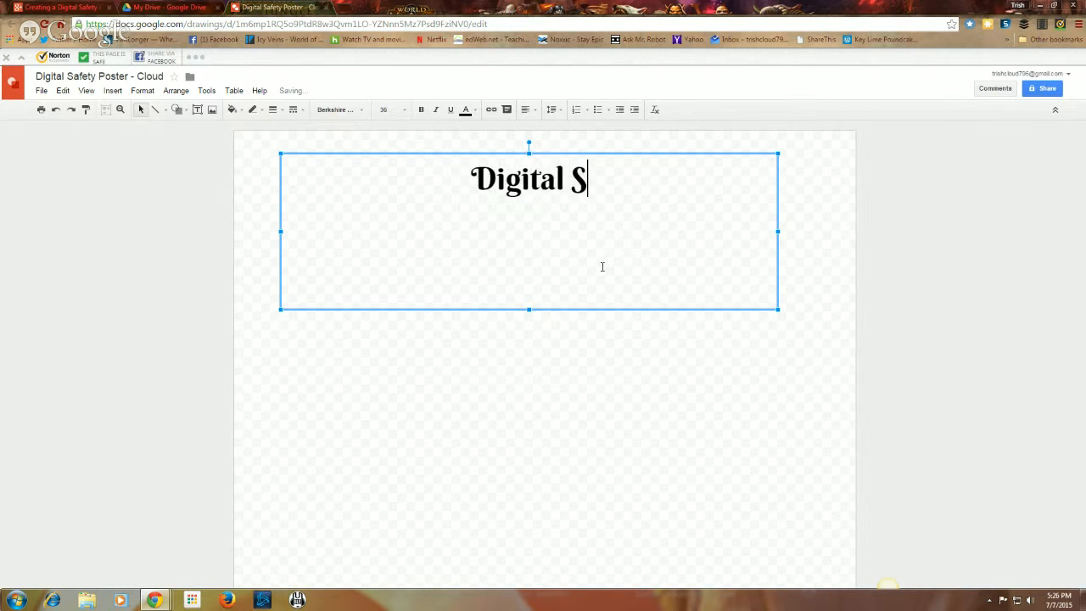
{"action": "key", "text": "Return"}
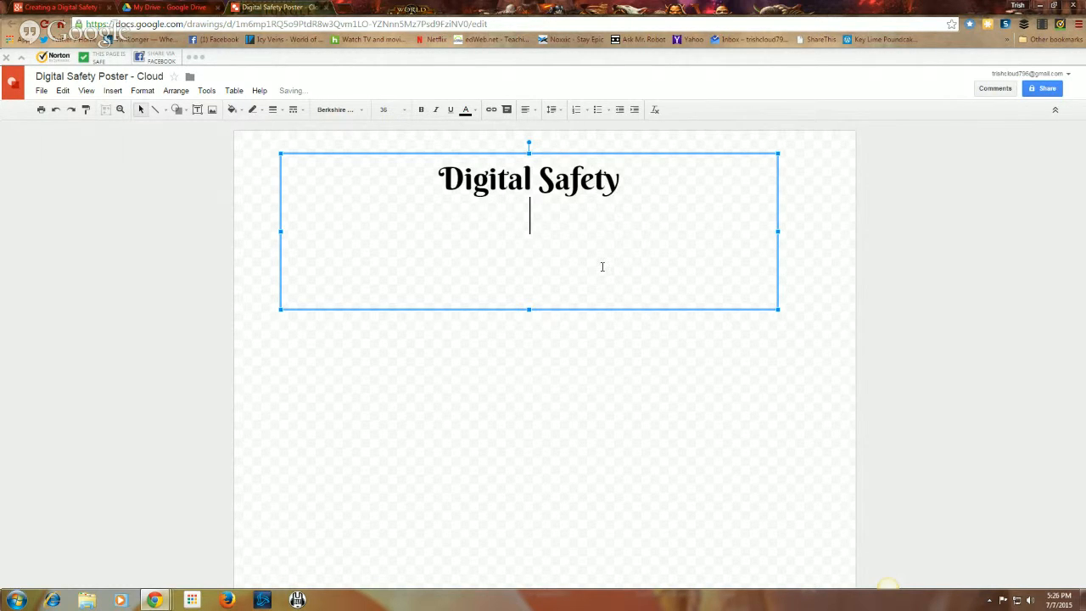
{"action": "type", "text": "Poster"}
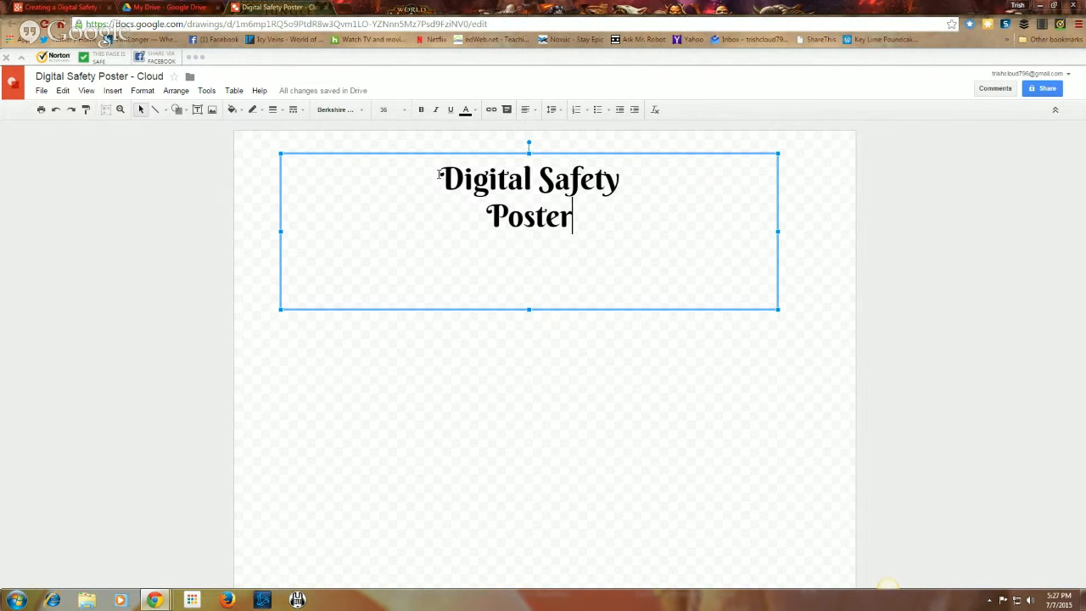
Step: Colour the whole title orange and deselect it
{"action": "left_click_drag", "start_coordinate": [439, 175], "coordinate": [573, 204]}
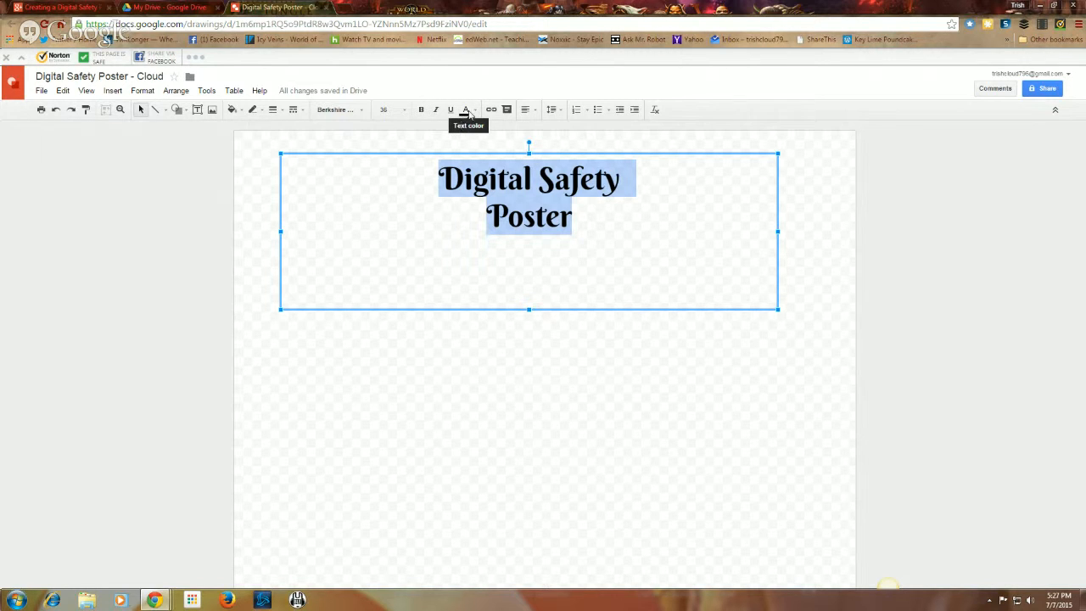
{"action": "left_click", "coordinate": [475, 112]}
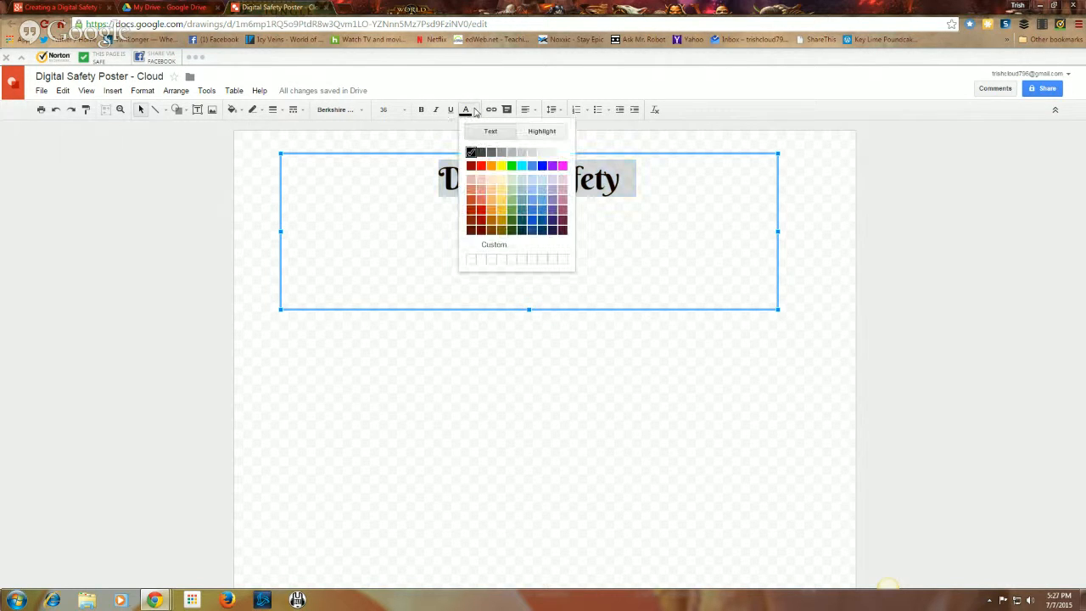
{"action": "left_click", "coordinate": [491, 166]}
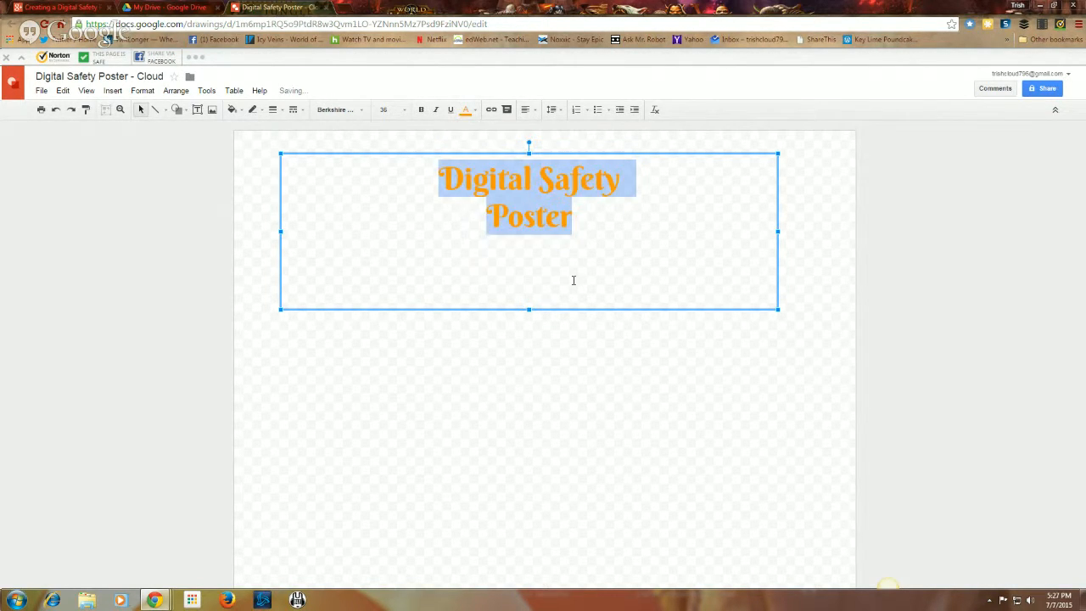
{"action": "left_click", "coordinate": [604, 362]}
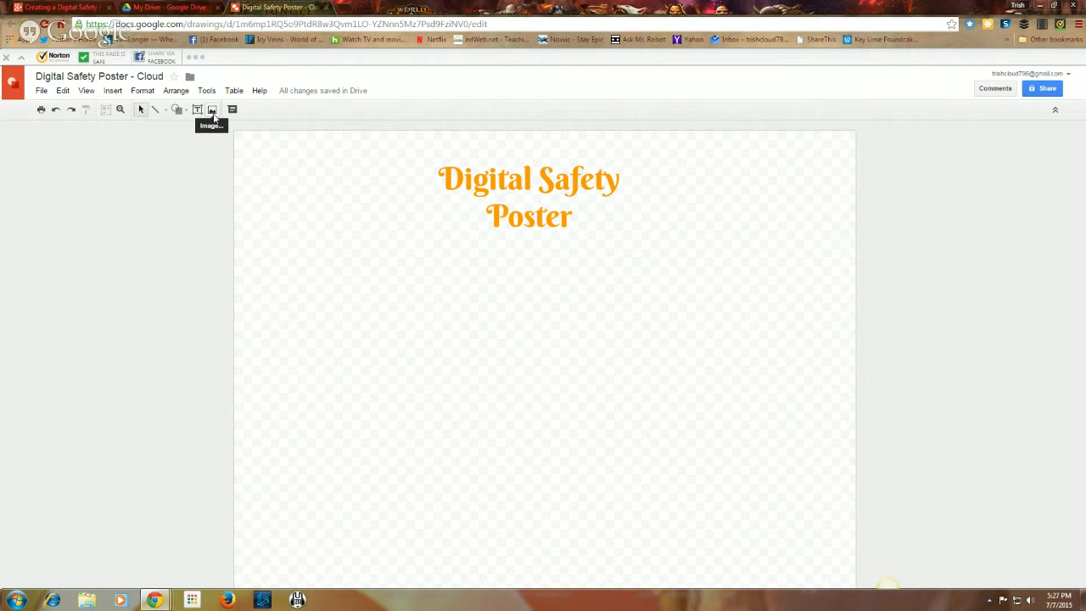
Step: Search the web for 'computers' images from the Insert image dialog
{"action": "left_click", "coordinate": [212, 113]}
{"action": "left_click", "coordinate": [212, 113]}
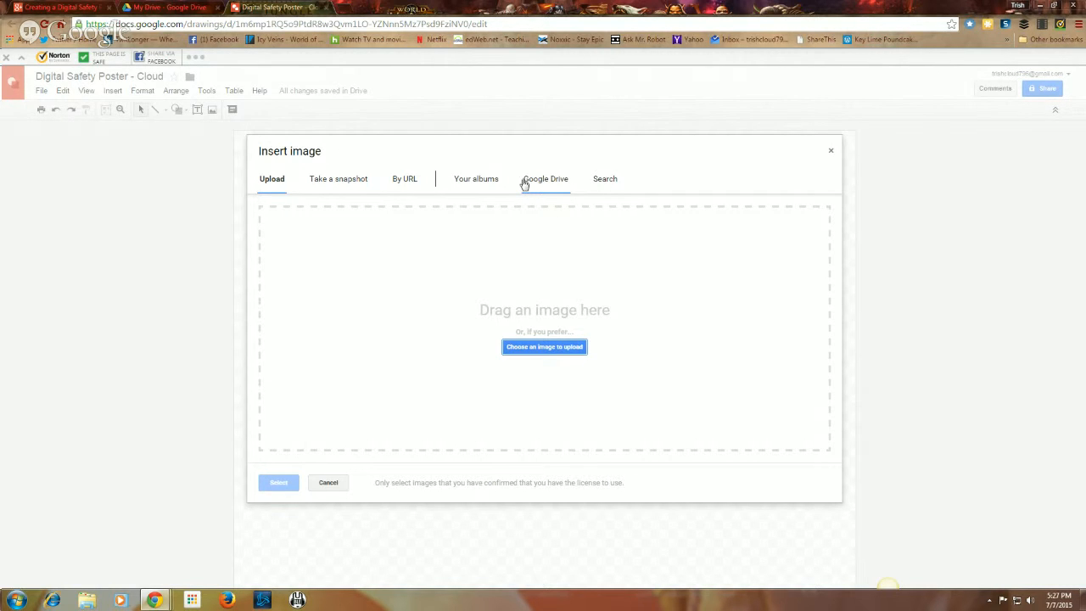
{"action": "left_click", "coordinate": [604, 181]}
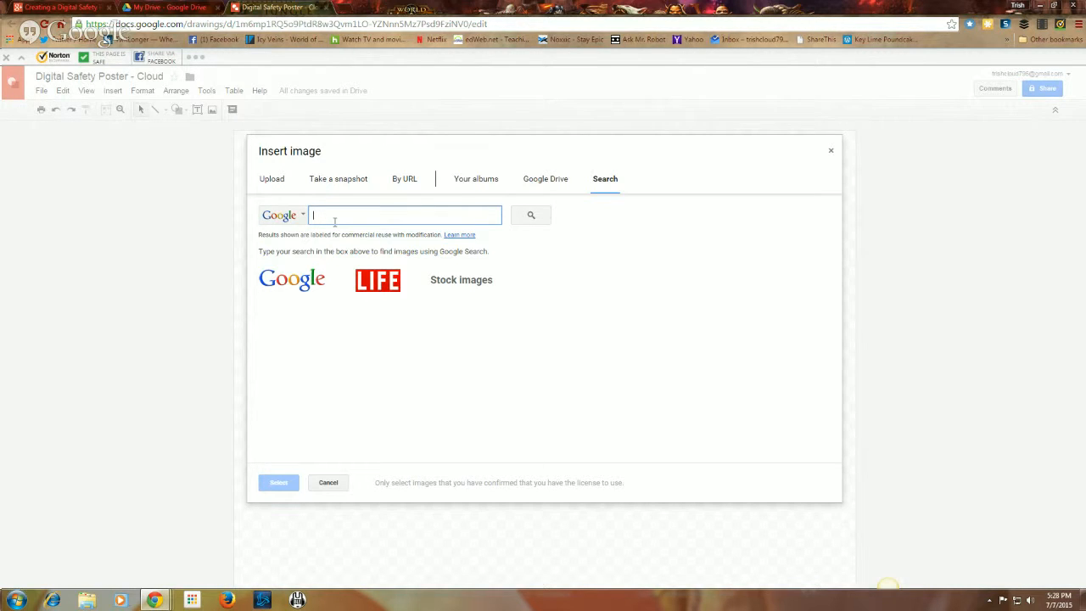
{"action": "type", "text": "computers"}
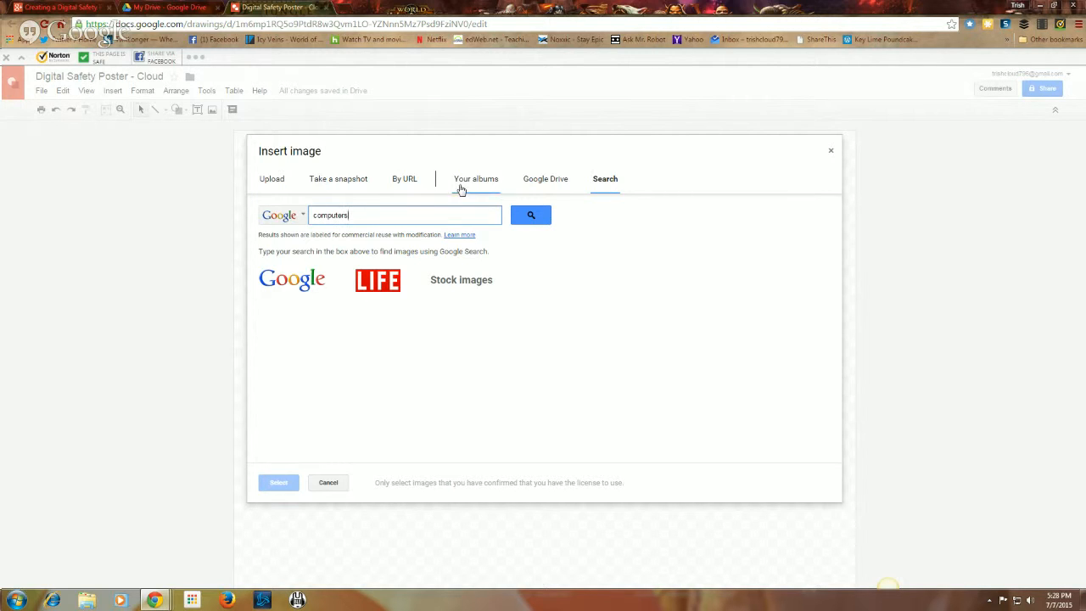
{"action": "left_click", "coordinate": [531, 214]}
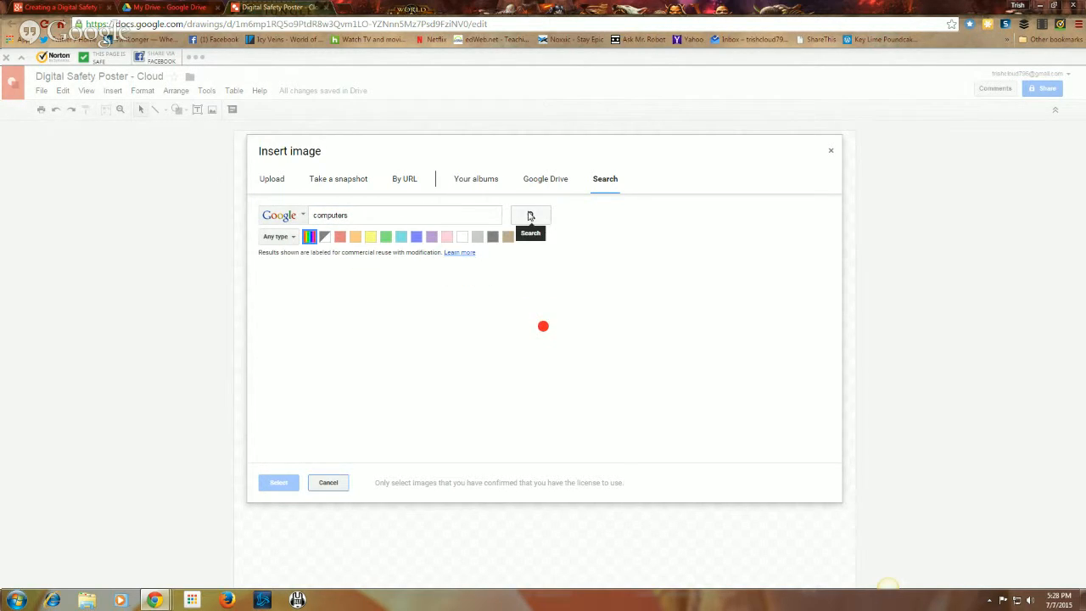
Step: Pick the computer-lab monitors photo from the results and insert it
{"action": "scroll", "coordinate": [628, 394], "scroll_direction": "down", "scroll_amount": 5}
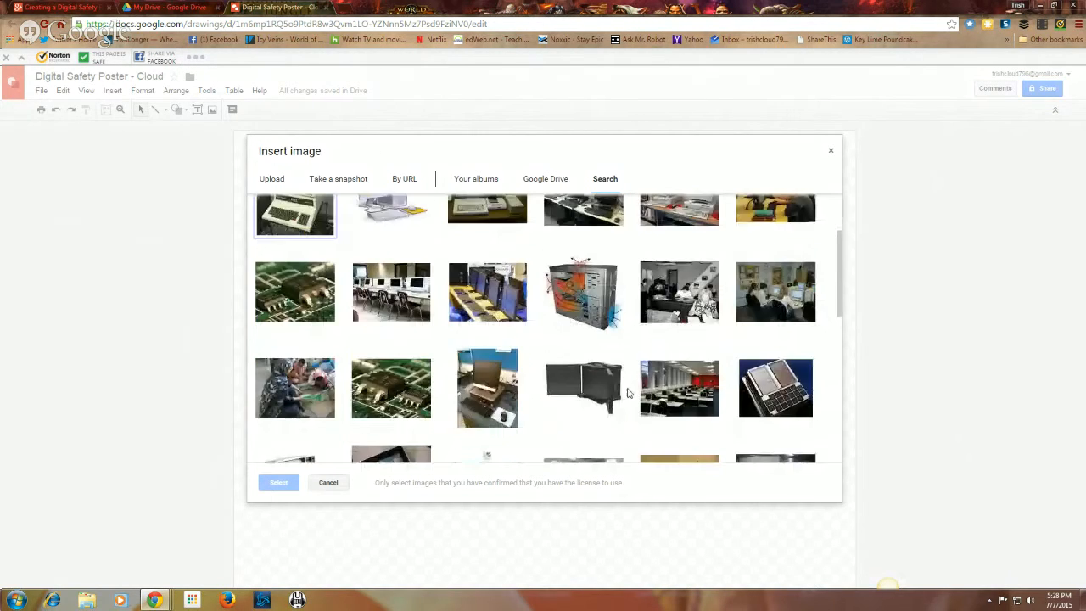
{"action": "scroll", "coordinate": [628, 393], "scroll_direction": "down", "scroll_amount": 2}
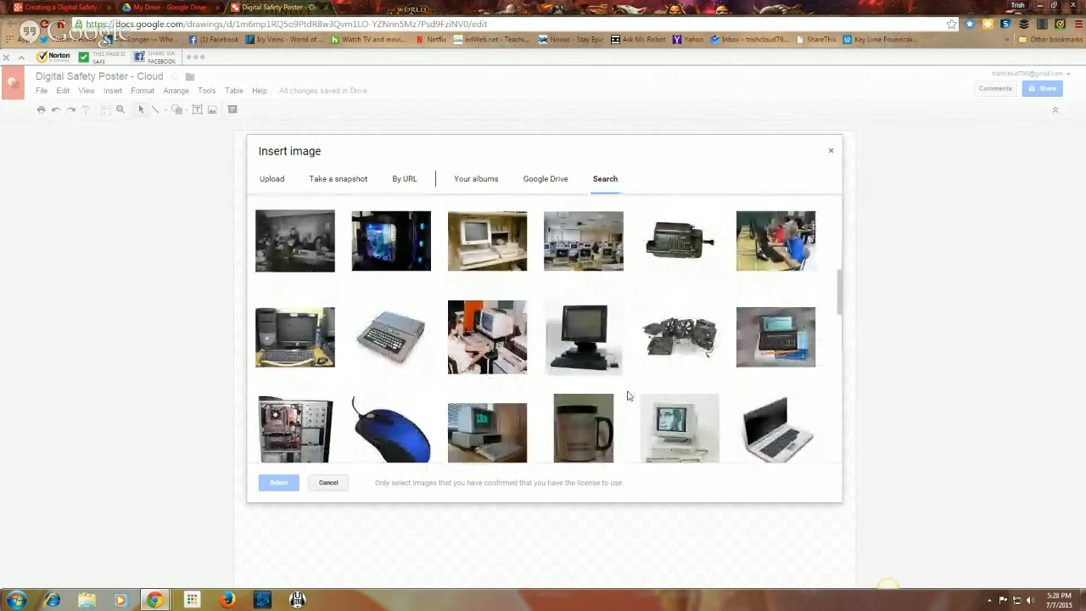
{"action": "scroll", "coordinate": [628, 396], "scroll_direction": "up", "scroll_amount": 7}
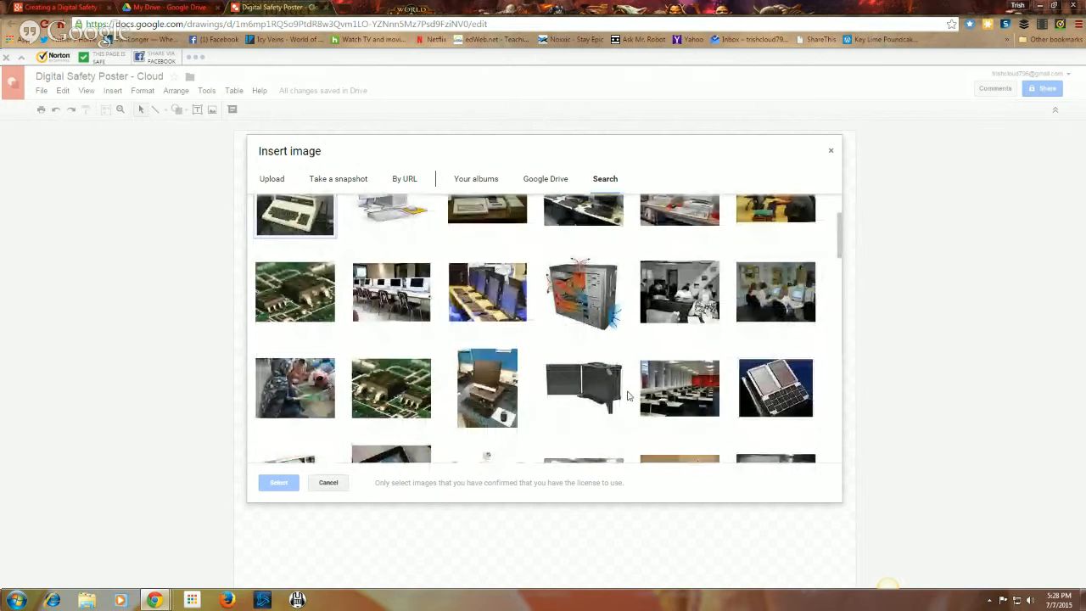
{"action": "scroll", "coordinate": [628, 396], "scroll_direction": "up", "scroll_amount": 1}
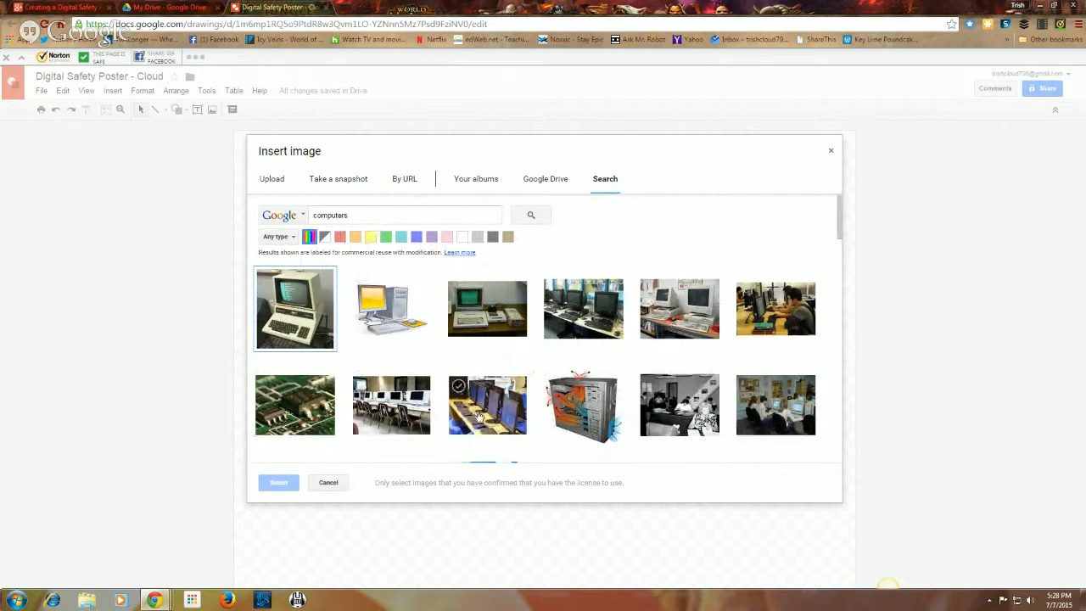
{"action": "left_click", "coordinate": [485, 417]}
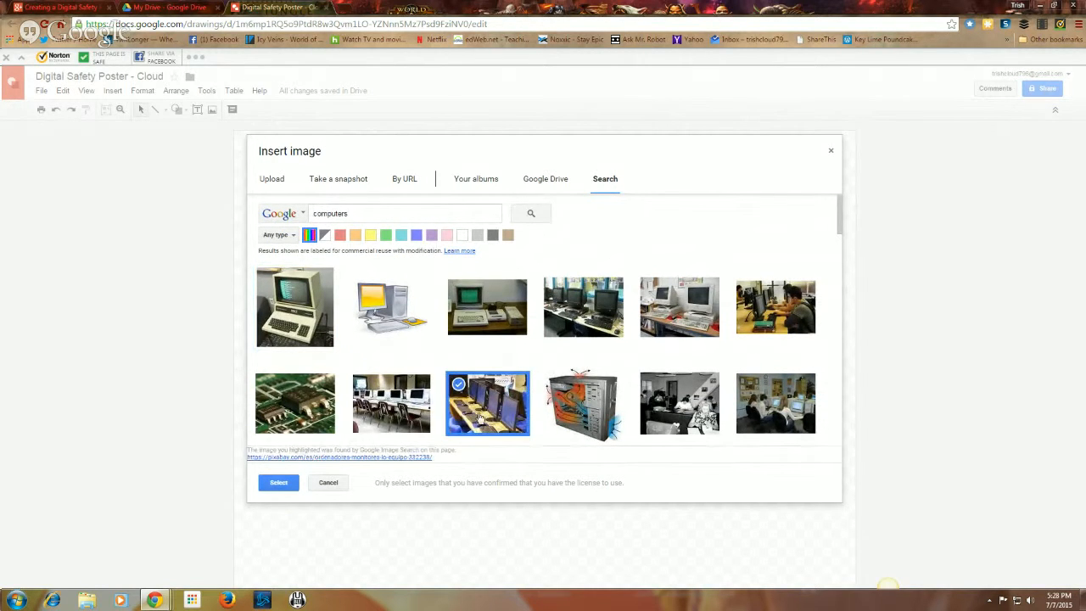
{"action": "left_click", "coordinate": [272, 482]}
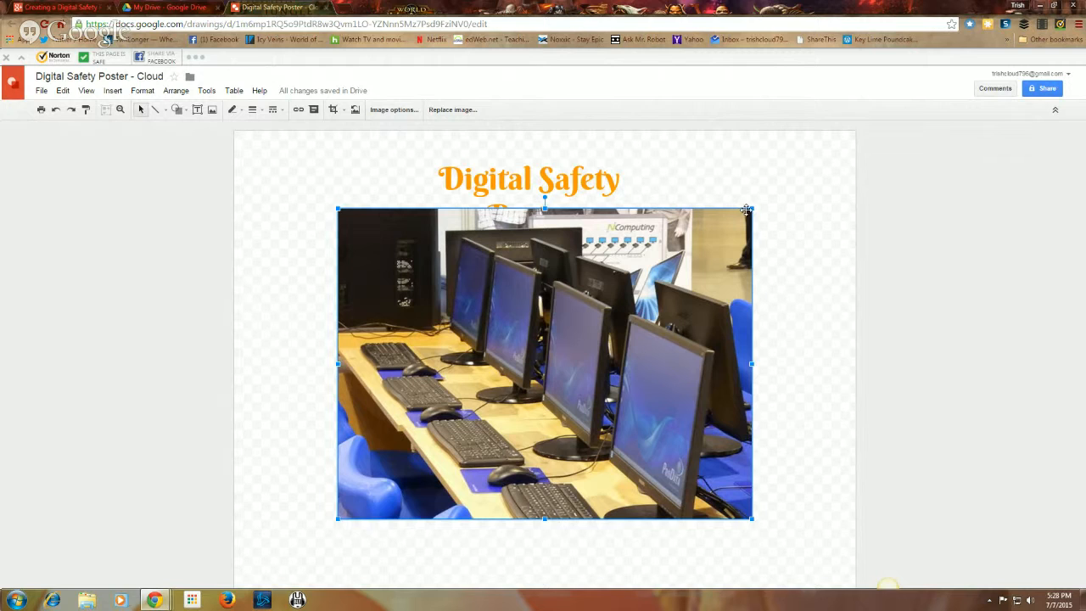
Step: Shrink the computer-lab photo and place it on the right below the title
{"action": "left_click_drag", "start_coordinate": [752, 205], "coordinate": [599, 322]}
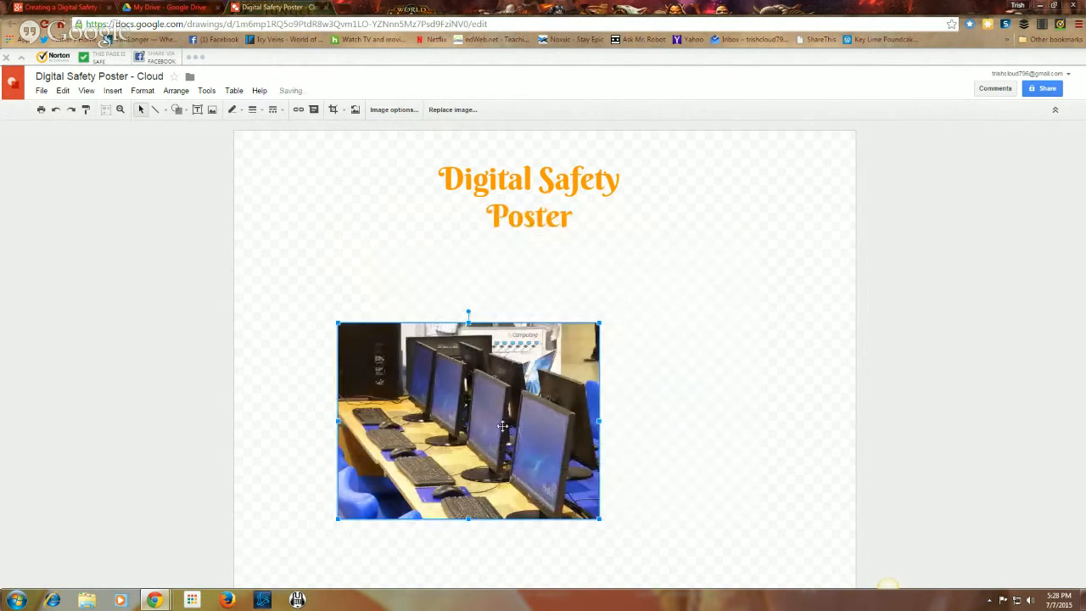
{"action": "left_click_drag", "start_coordinate": [507, 427], "coordinate": [727, 371]}
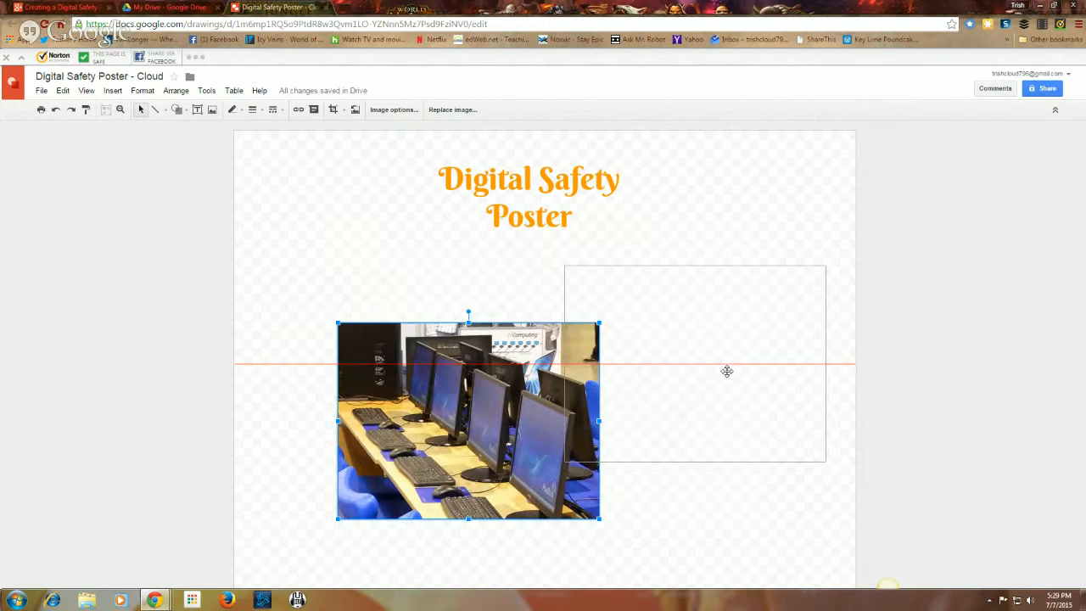
{"action": "left_click_drag", "start_coordinate": [727, 371], "coordinate": [654, 349]}
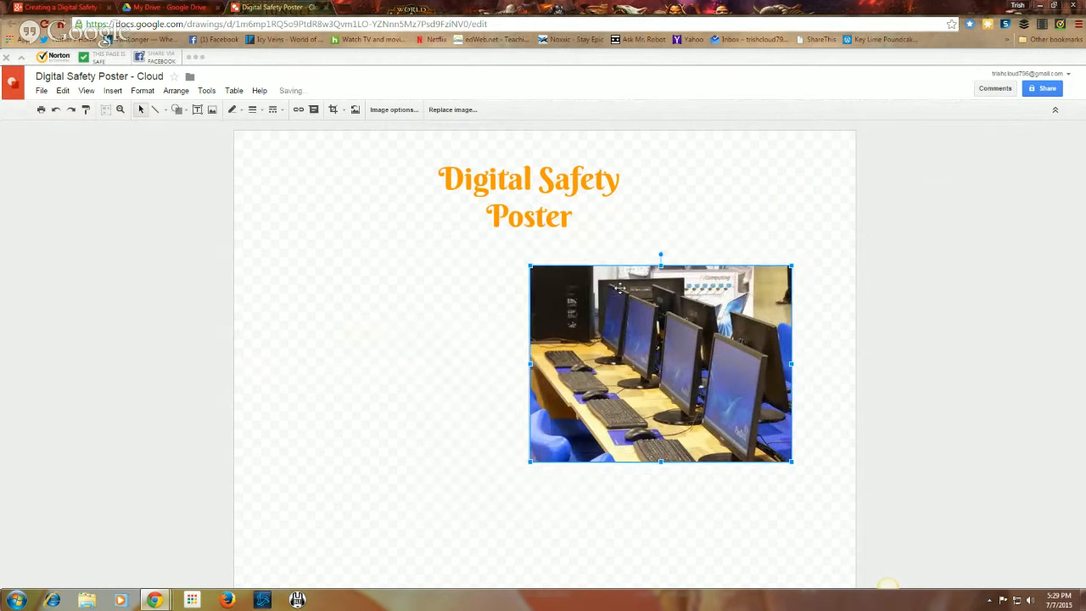
{"action": "left_click", "coordinate": [493, 294]}
{"action": "left_click", "coordinate": [419, 349]}
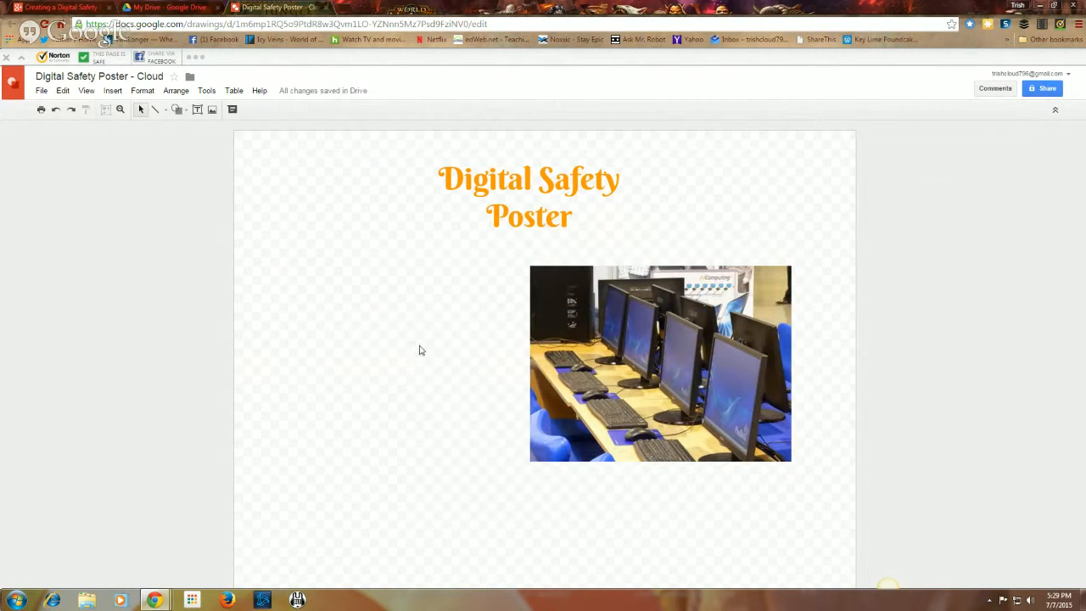
Step: Search images for 'cell phones' and insert the photo of a hand holding a phone
{"action": "left_click", "coordinate": [212, 111]}
{"action": "left_click", "coordinate": [356, 213]}
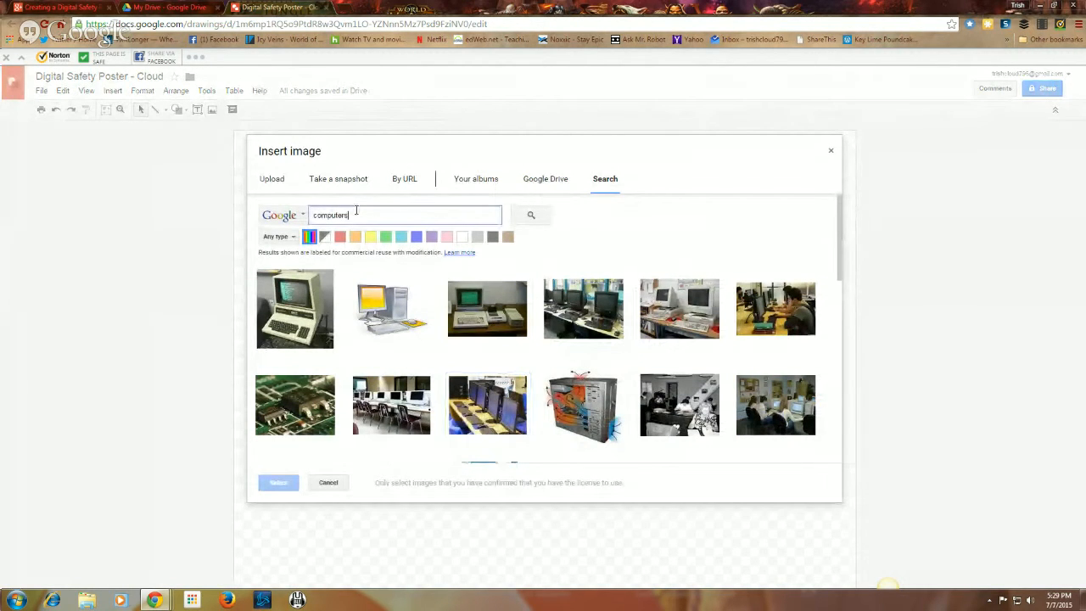
{"action": "key", "text": "BackSpace"}
{"action": "key", "text": "BackSpace"}
{"action": "key", "text": "BackSpace"}
{"action": "key", "text": "BackSpace"}
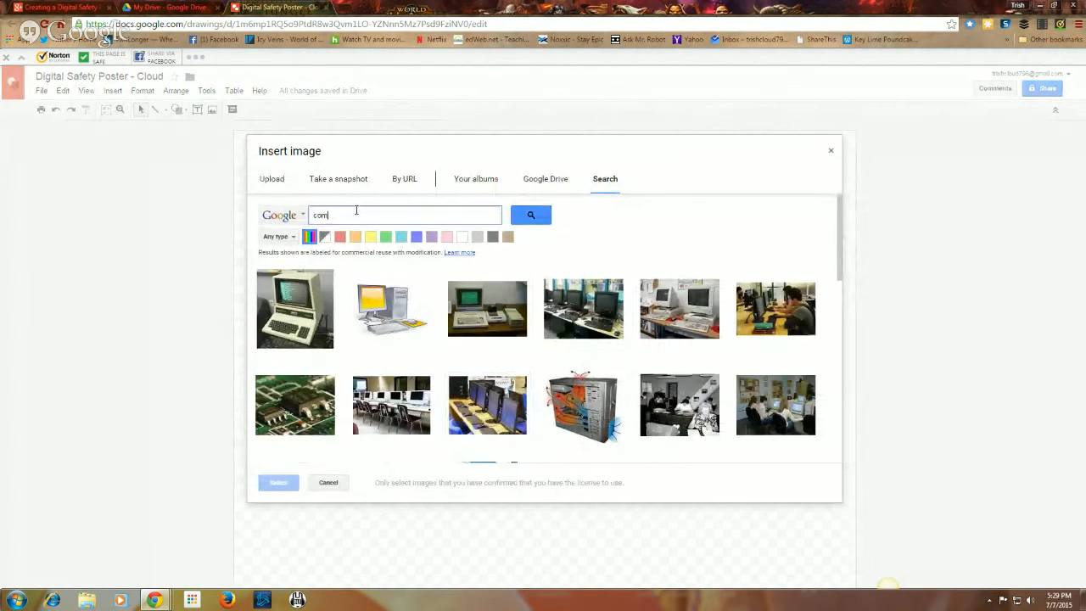
{"action": "key", "text": "BackSpace"}
{"action": "key", "text": "BackSpace"}
{"action": "type", "text": "a"}
{"action": "type", "text": "ll phones"}
{"action": "key", "text": "Return"}
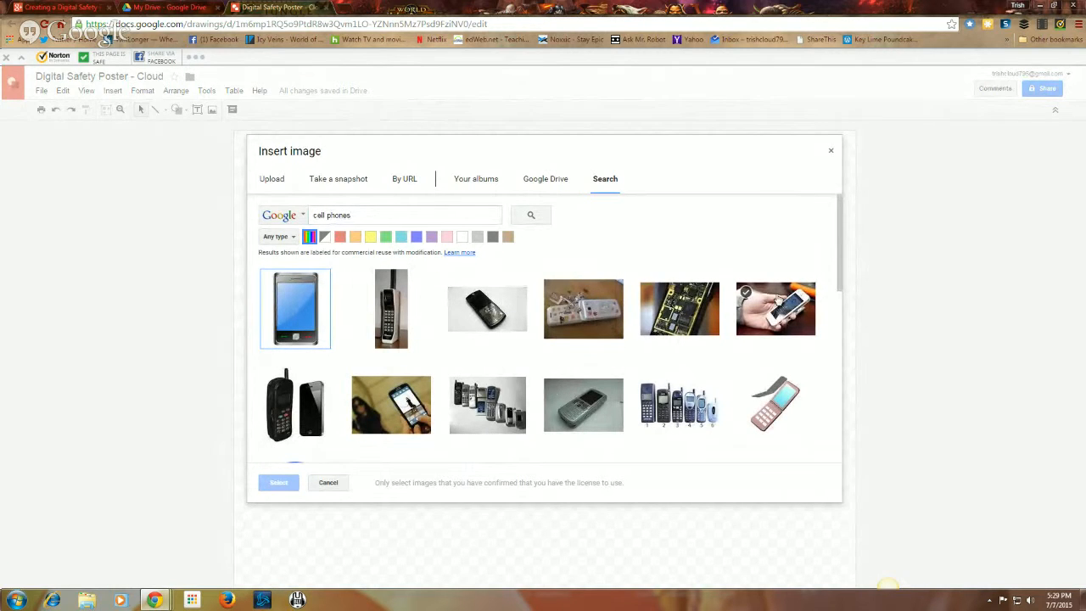
{"action": "left_click", "coordinate": [786, 314]}
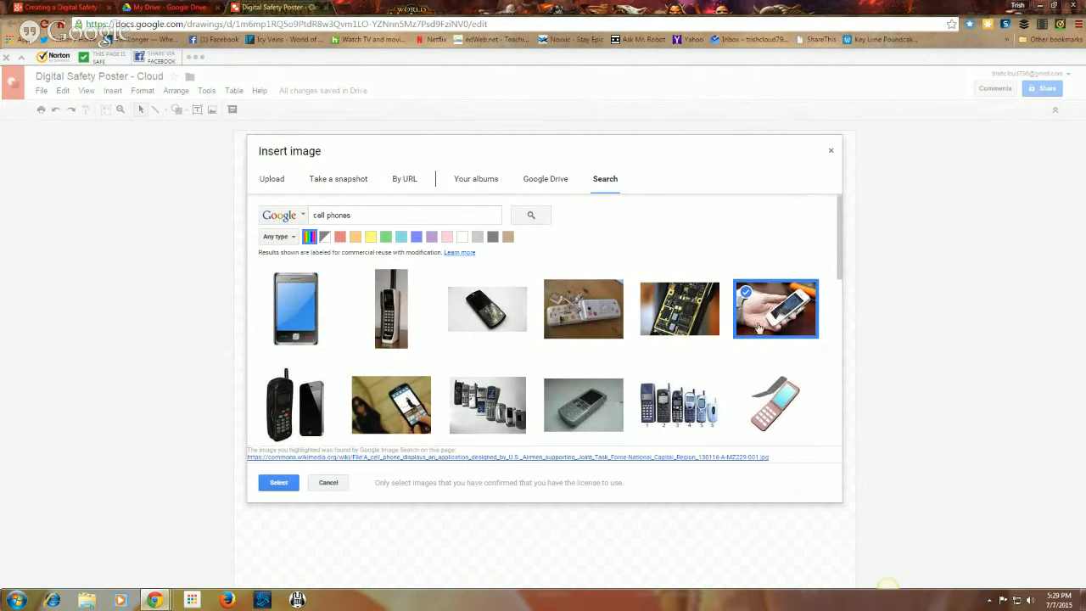
{"action": "left_click", "coordinate": [280, 482]}
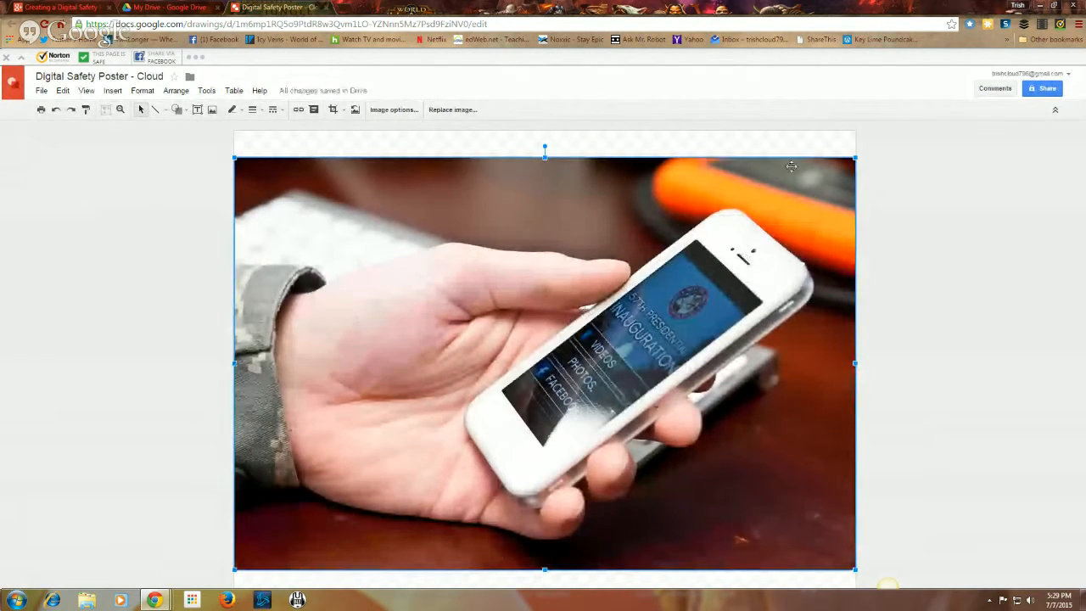
Step: Resize the phone photo, move it left of the computer-lab photo, and tilt it a few degrees
{"action": "left_click_drag", "start_coordinate": [854, 158], "coordinate": [503, 392]}
{"action": "left_click_drag", "start_coordinate": [340, 455], "coordinate": [340, 347]}
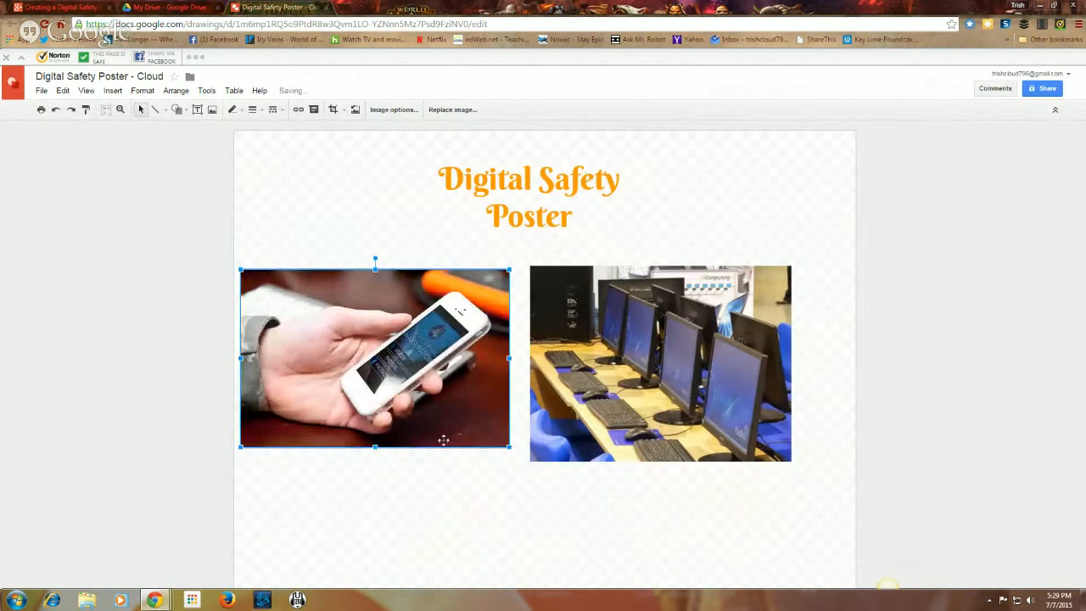
{"action": "left_click_drag", "start_coordinate": [508, 446], "coordinate": [506, 456]}
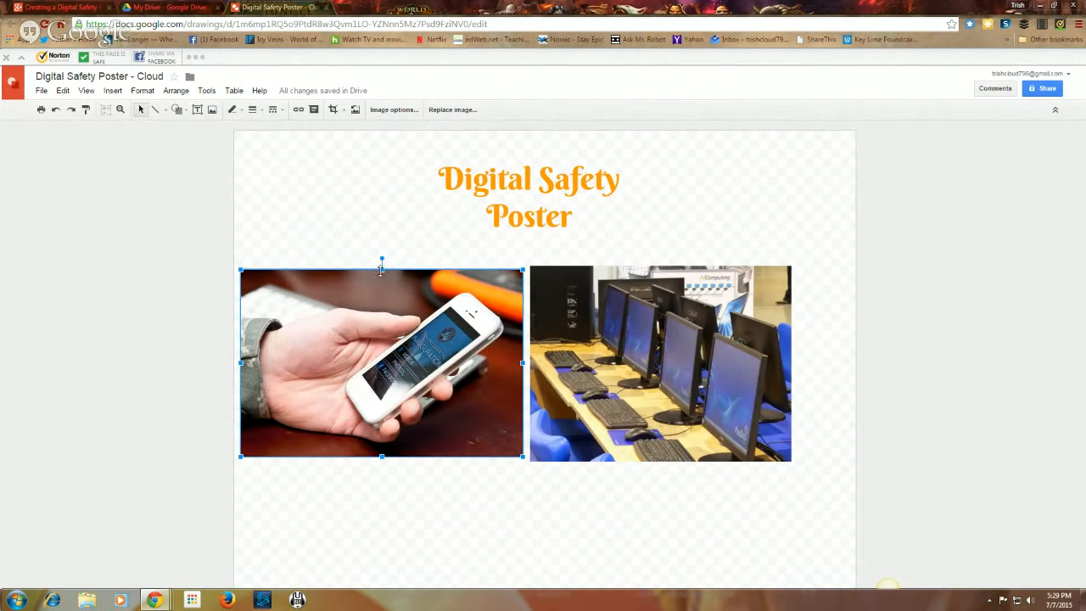
{"action": "left_click_drag", "start_coordinate": [381, 256], "coordinate": [354, 264]}
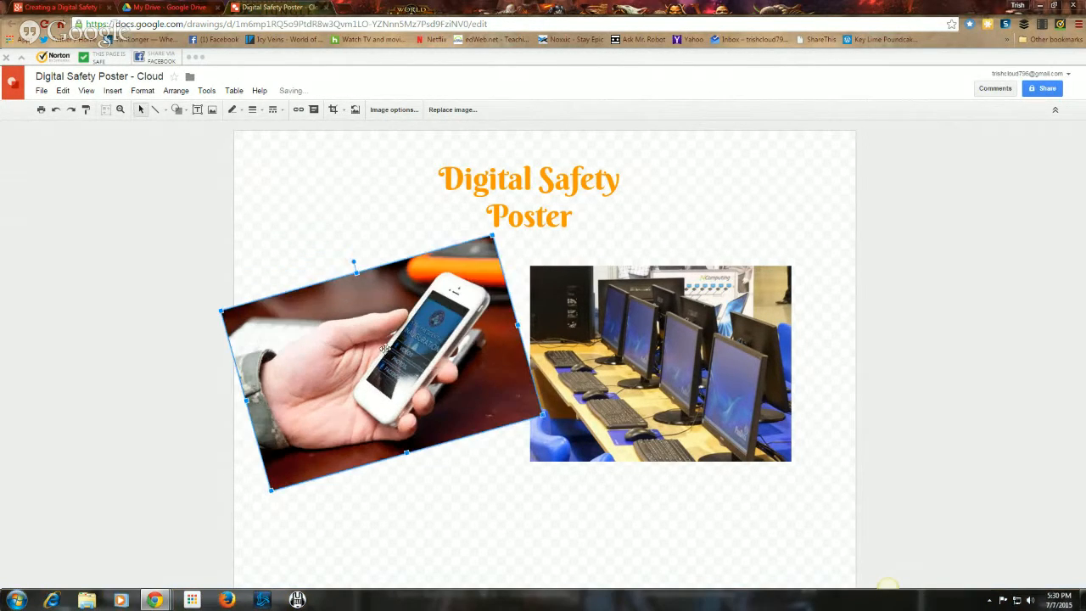
Step: Nudge and shrink the phone photo, then tilt the computer-lab photo about 22° beside it
{"action": "left_click_drag", "start_coordinate": [407, 339], "coordinate": [433, 336]}
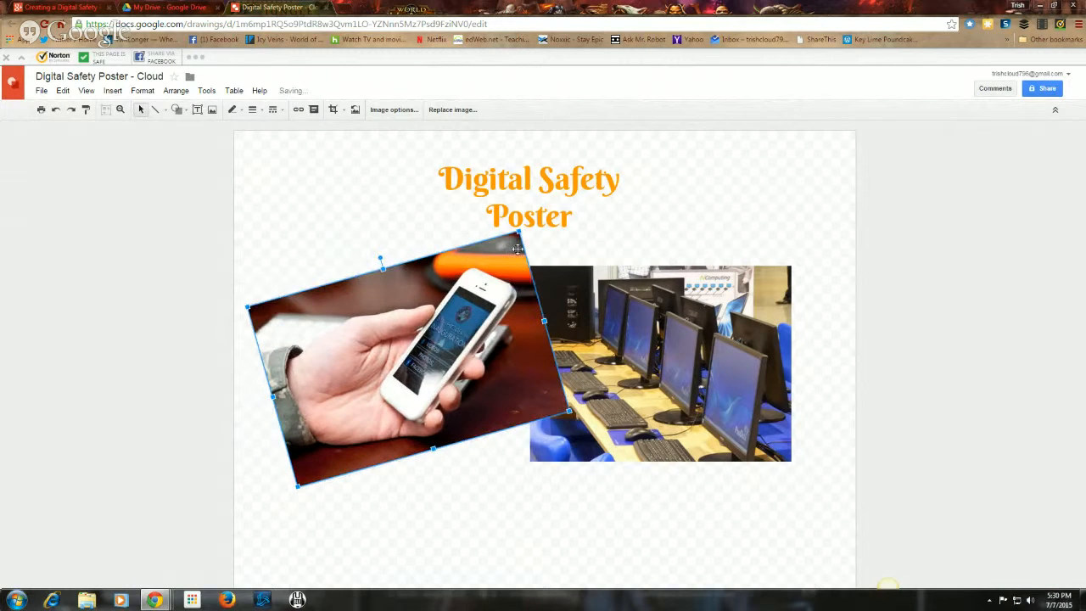
{"action": "left_click_drag", "start_coordinate": [517, 231], "coordinate": [501, 253]}
{"action": "left_click", "coordinate": [676, 291]}
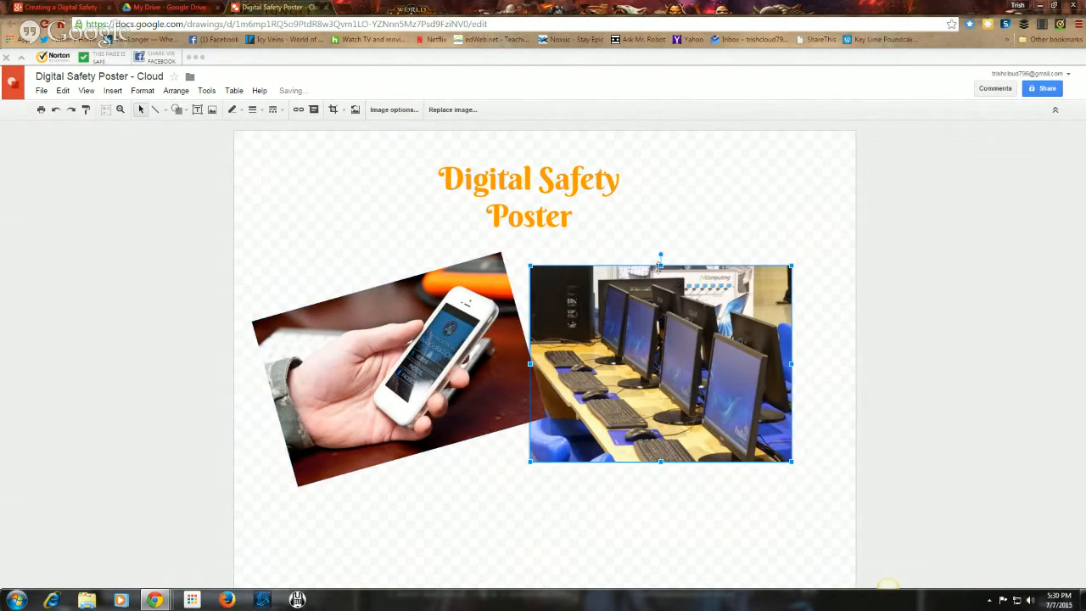
{"action": "left_click_drag", "start_coordinate": [660, 254], "coordinate": [696, 270]}
{"action": "left_click_drag", "start_coordinate": [707, 344], "coordinate": [700, 370]}
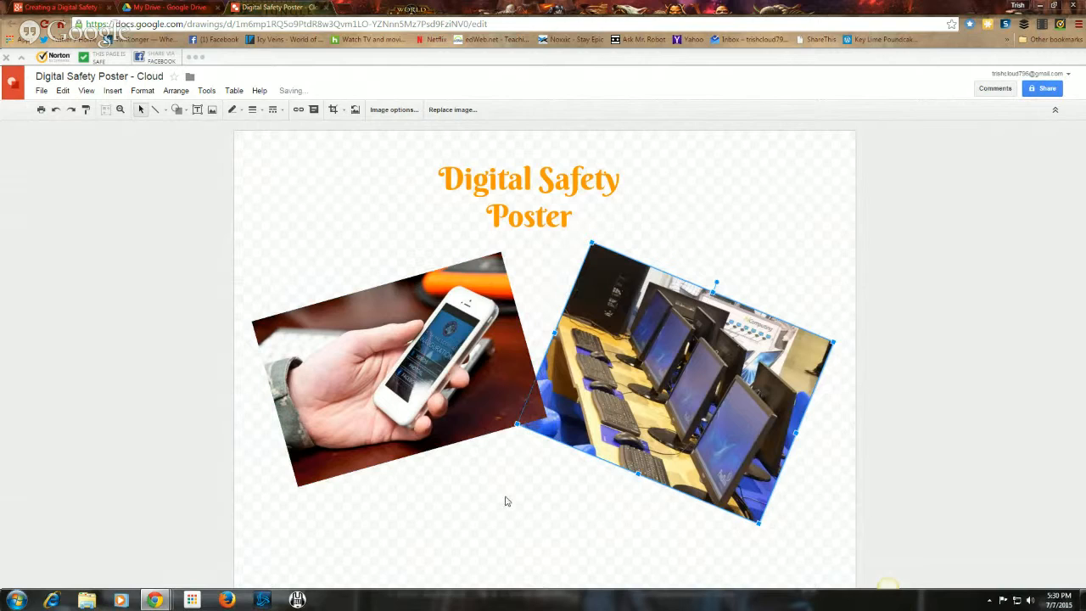
{"action": "left_click", "coordinate": [567, 478]}
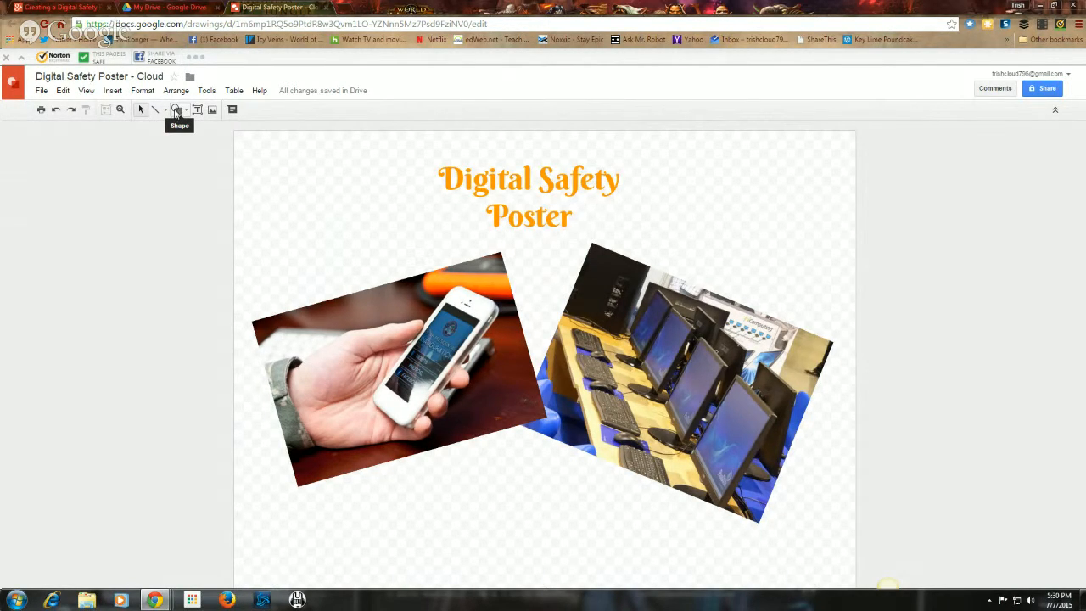
Step: Draw an Explosion starburst callout at the poster's upper left, overlapping the phone photo
{"action": "left_click", "coordinate": [175, 113]}
{"action": "mouse_move", "coordinate": [182, 163]}
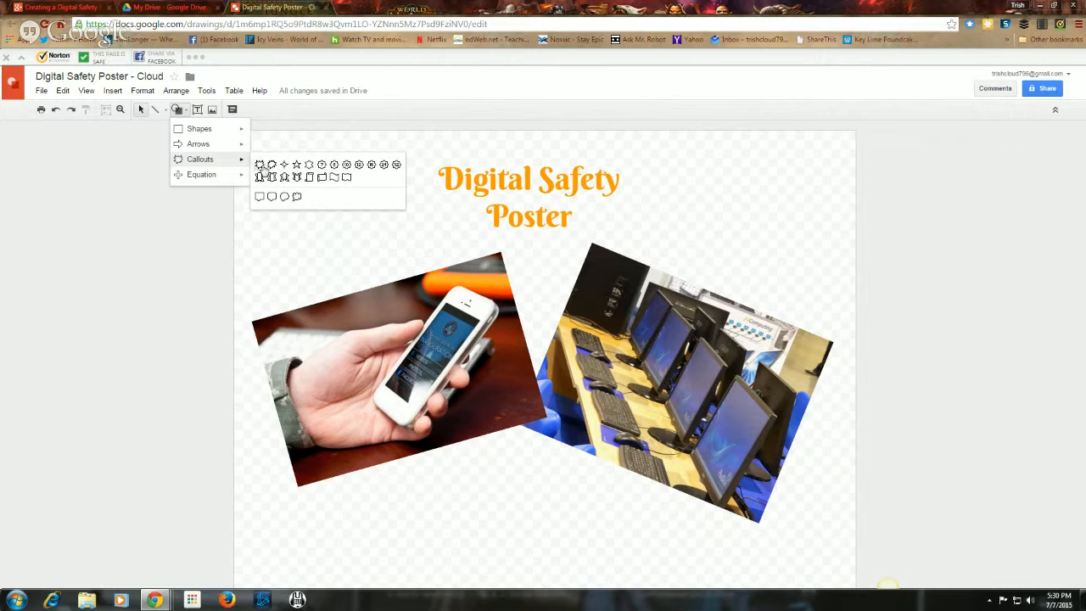
{"action": "left_click", "coordinate": [267, 167]}
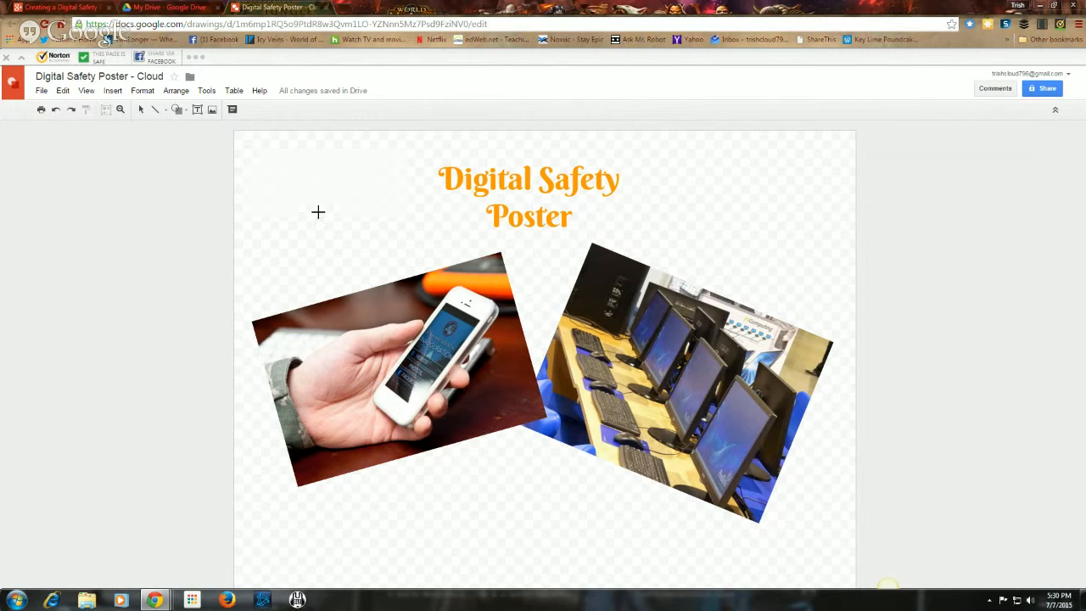
{"action": "left_click_drag", "start_coordinate": [284, 166], "coordinate": [457, 349]}
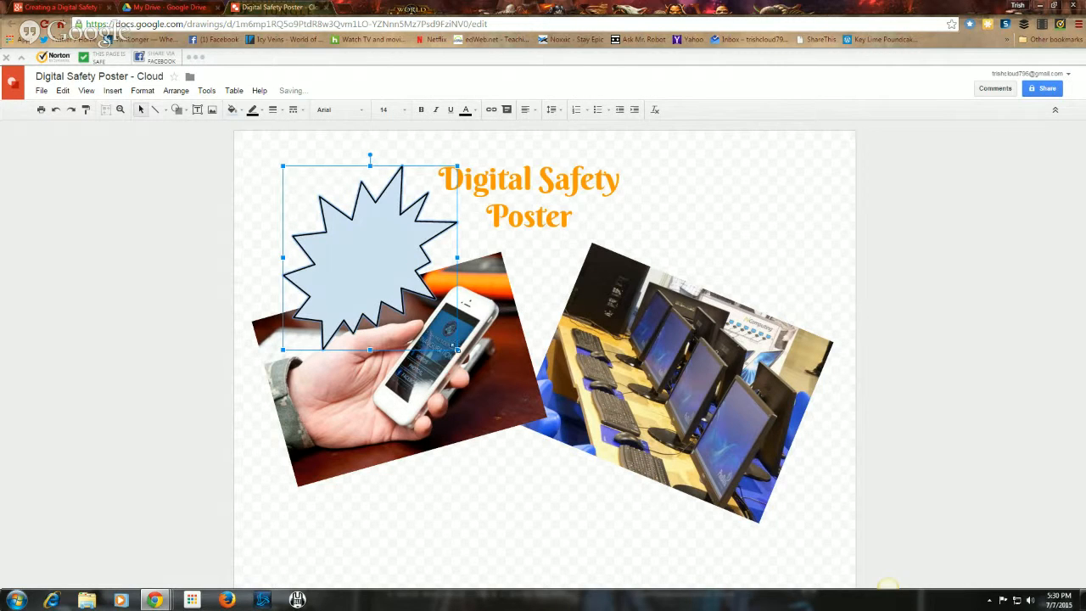
{"action": "left_click_drag", "start_coordinate": [348, 268], "coordinate": [323, 251]}
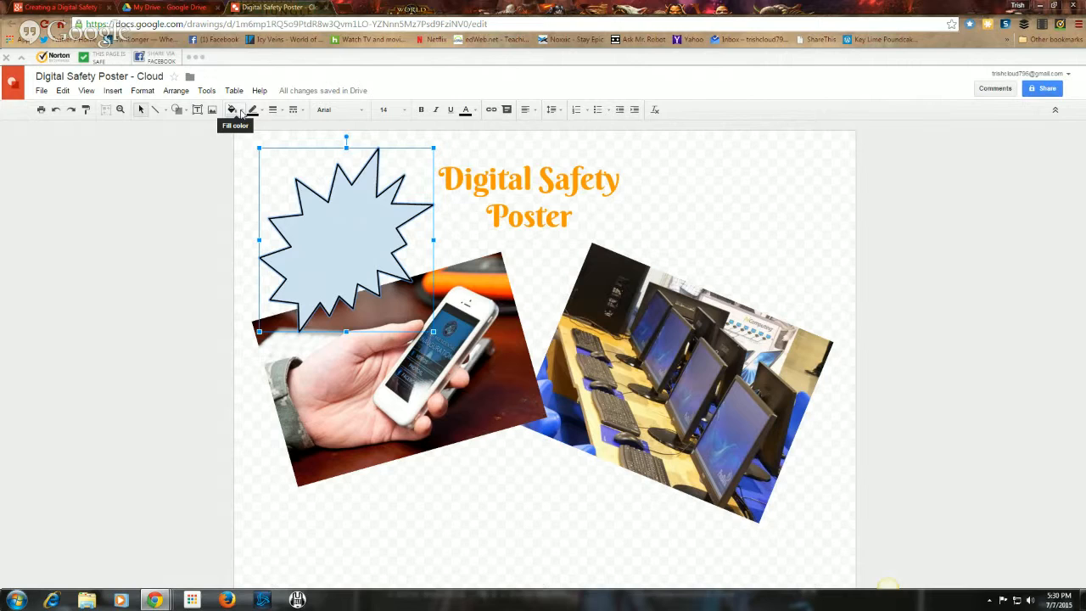
Step: Fill the starburst with pale cream
{"action": "left_click", "coordinate": [233, 109]}
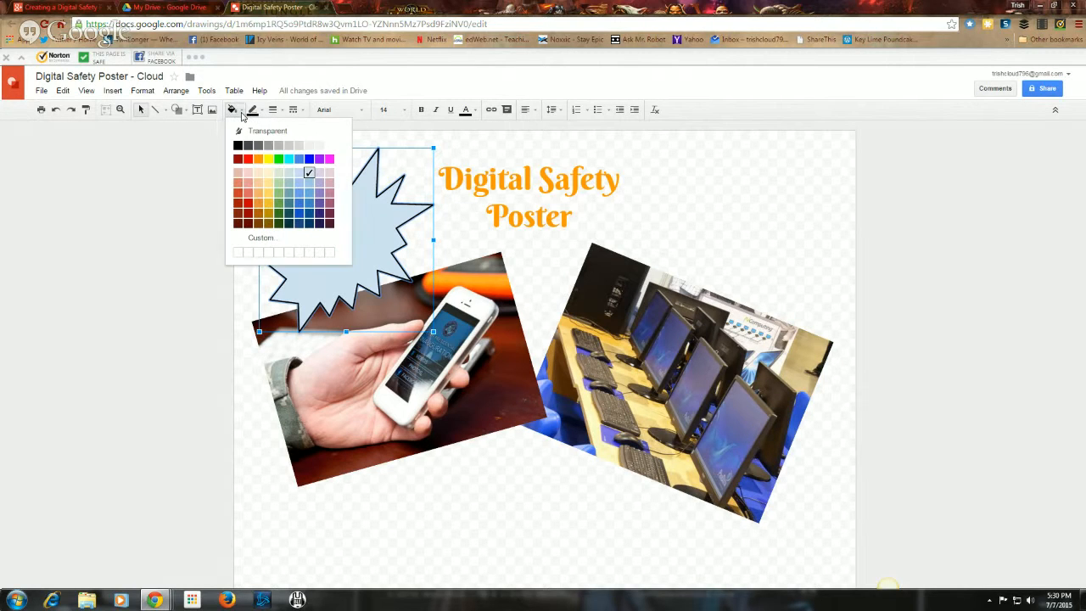
{"action": "left_click", "coordinate": [268, 174]}
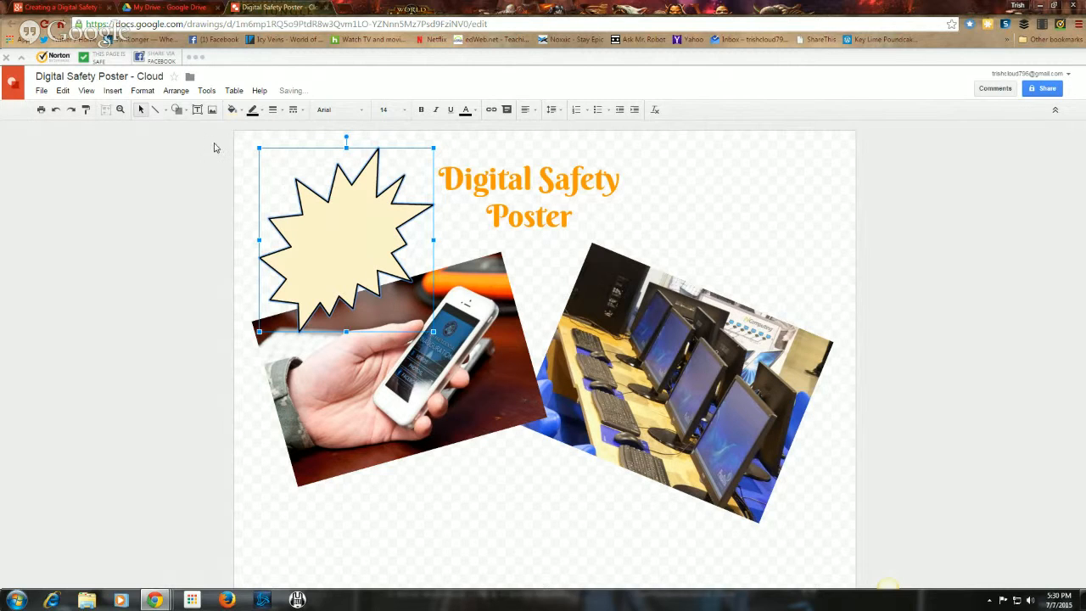
{"action": "left_click", "coordinate": [199, 112]}
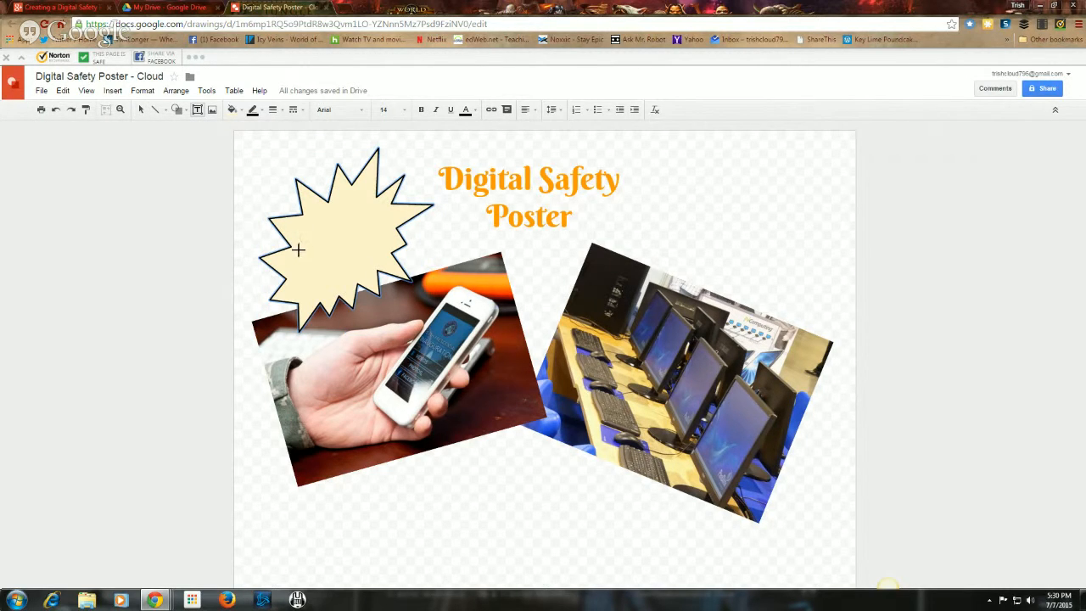
Step: Add a text box reading 'Cell Phones' inside the cream starburst
{"action": "left_click_drag", "start_coordinate": [308, 222], "coordinate": [372, 271]}
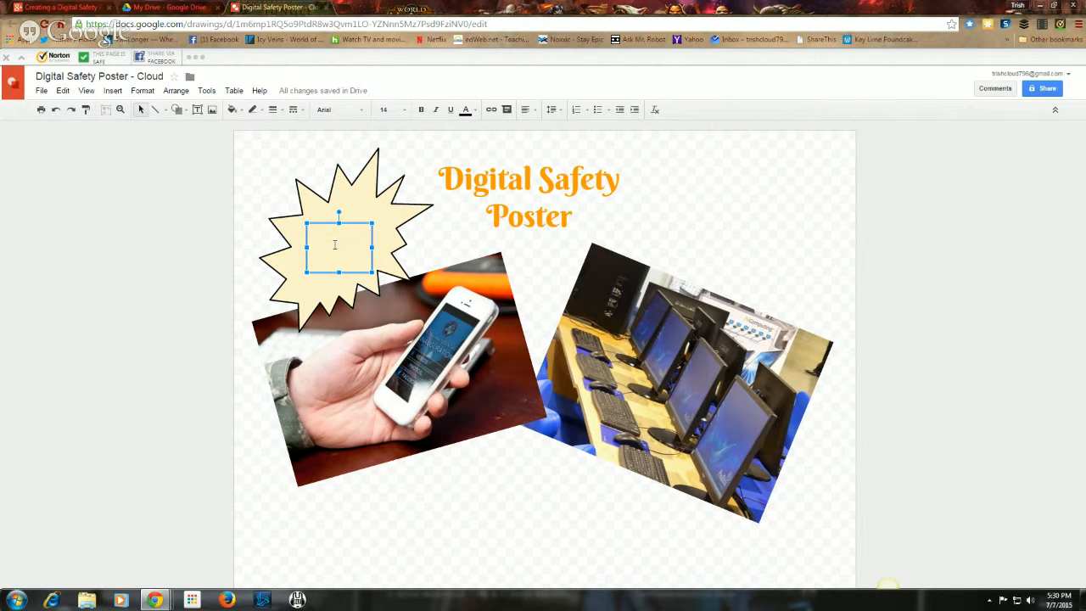
{"action": "type", "text": "Cell P"}
{"action": "type", "text": "hones"}
{"action": "left_click", "coordinate": [420, 230]}
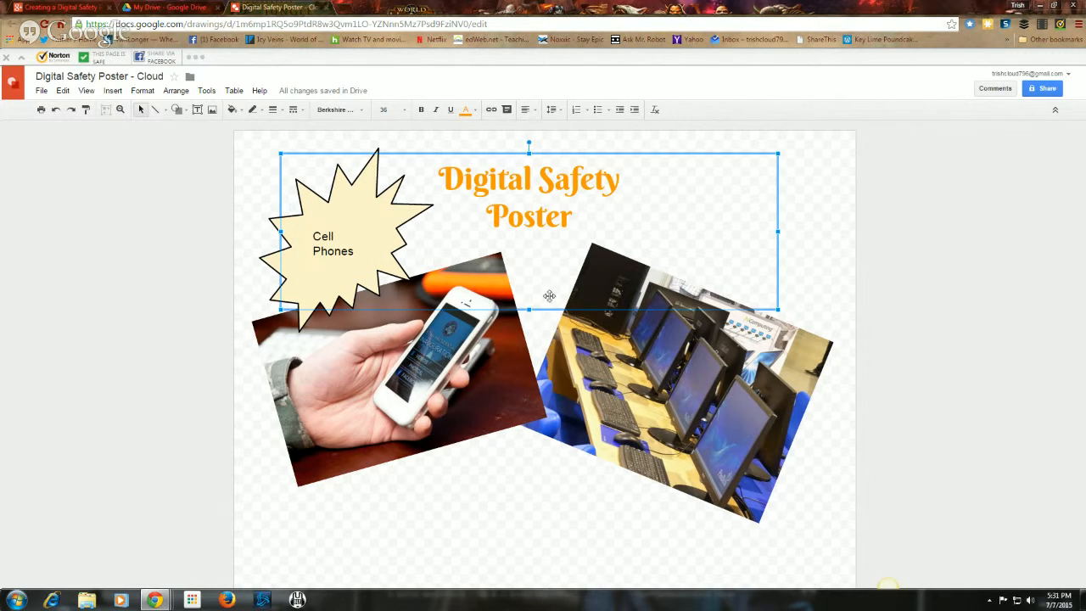
{"action": "left_click", "coordinate": [521, 456]}
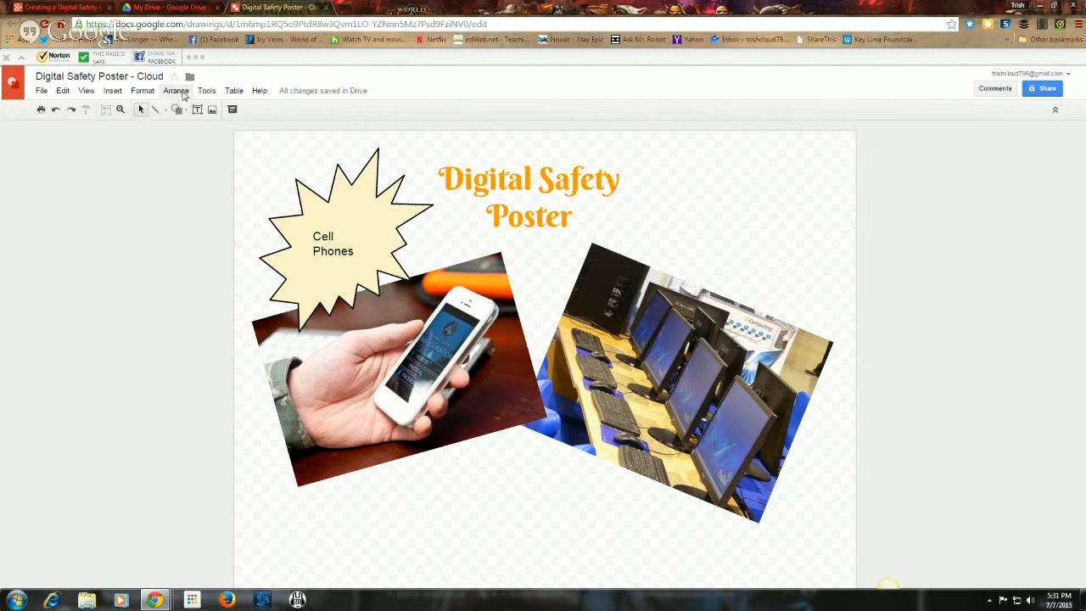
Step: Send the phone photo to the back so the lab photo and starburst overlap it
{"action": "left_click", "coordinate": [181, 93]}
{"action": "left_click", "coordinate": [182, 95]}
{"action": "left_click", "coordinate": [505, 385]}
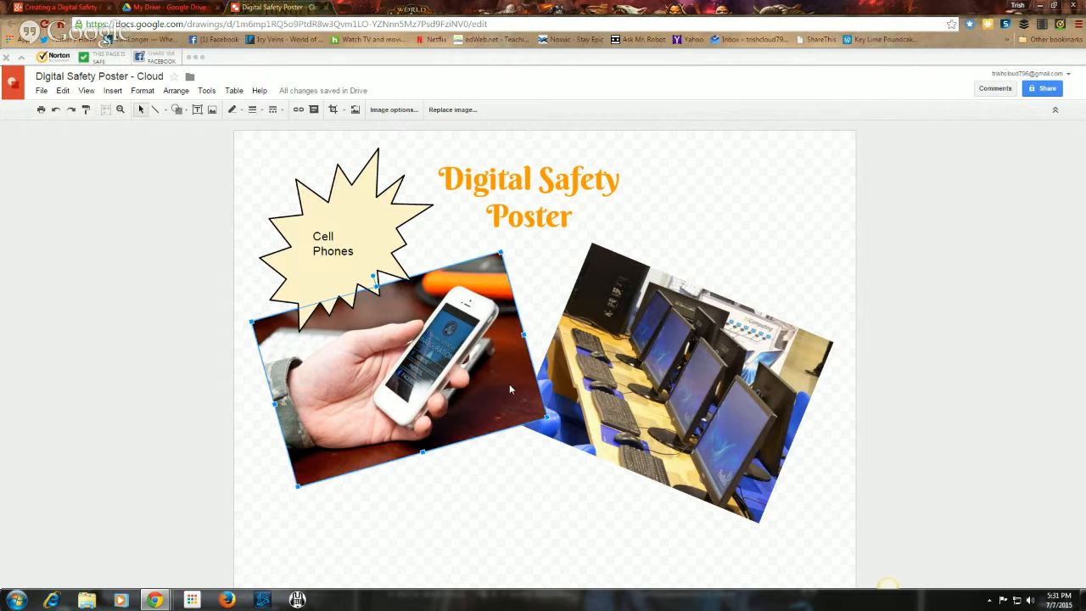
{"action": "left_click", "coordinate": [186, 92]}
{"action": "mouse_move", "coordinate": [188, 113]}
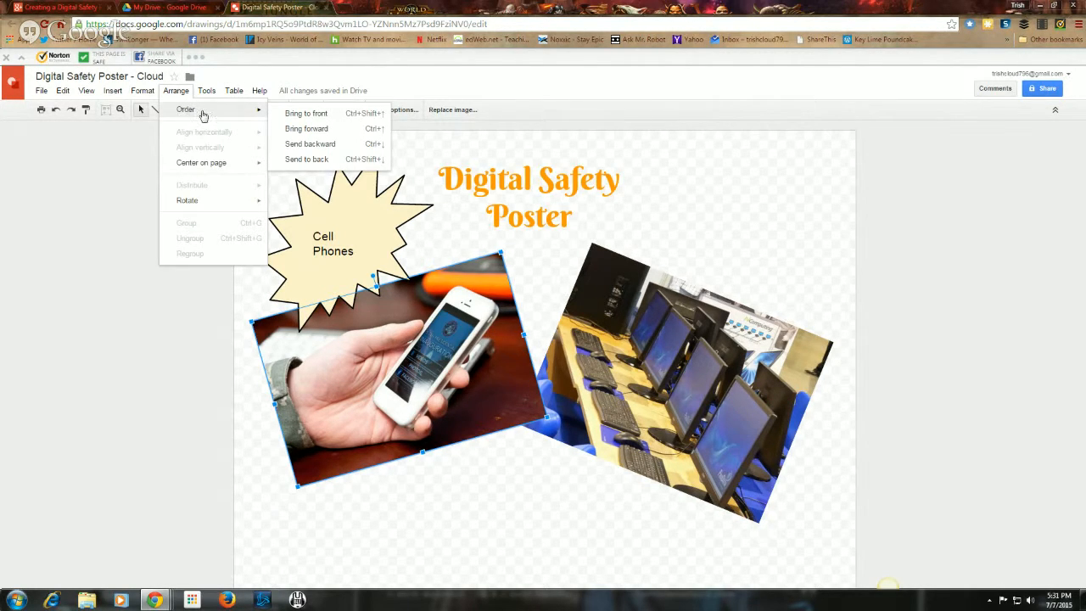
{"action": "left_click", "coordinate": [306, 160]}
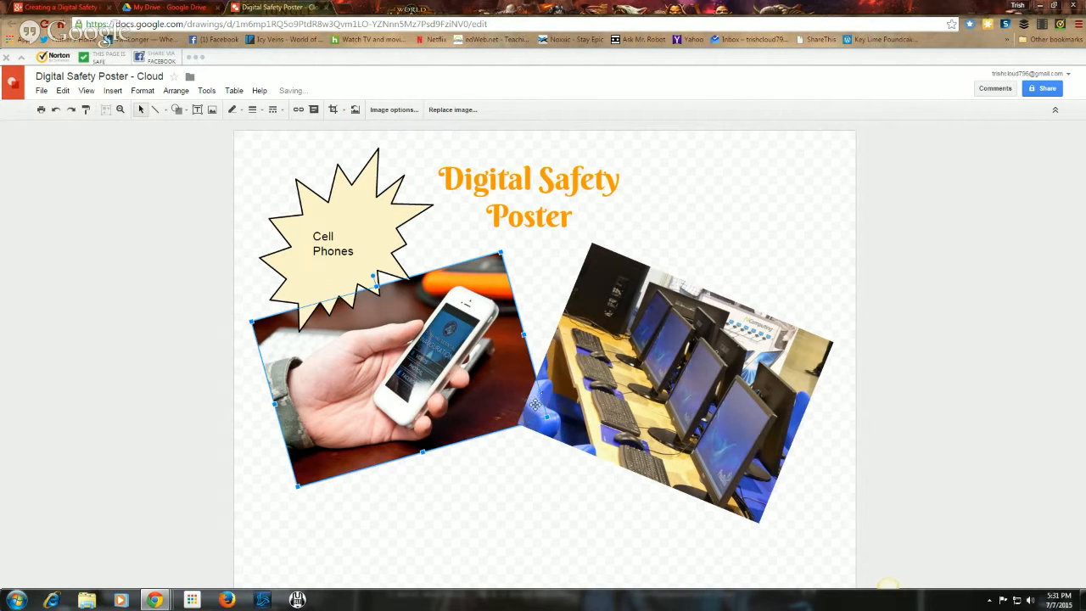
{"action": "left_click", "coordinate": [536, 463]}
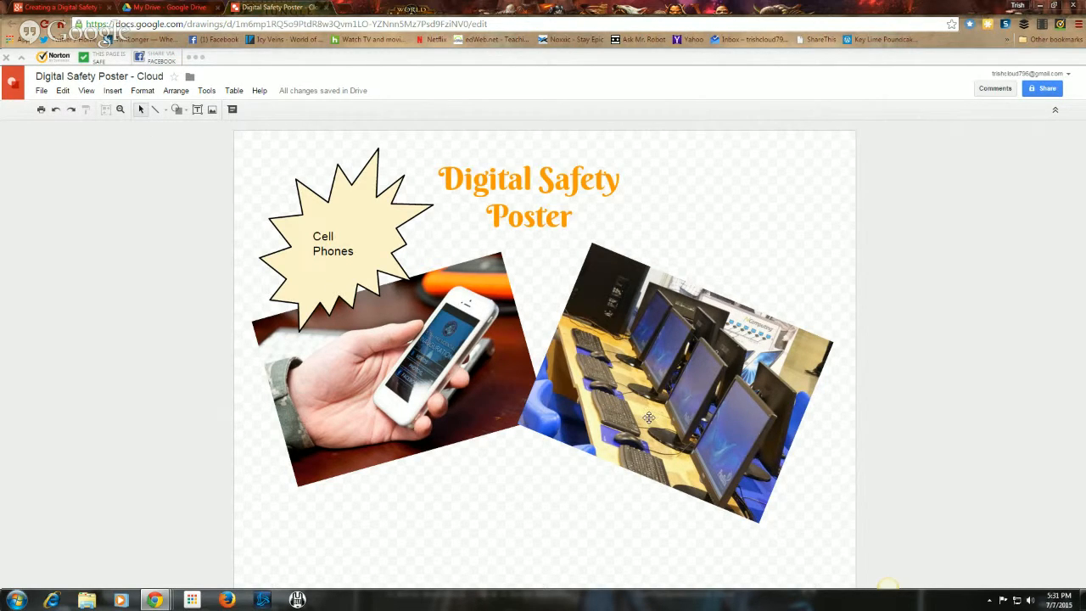
Step: Share the poster with the collaborator's e-mail address with Can edit access and send the invite
{"action": "left_click", "coordinate": [41, 92]}
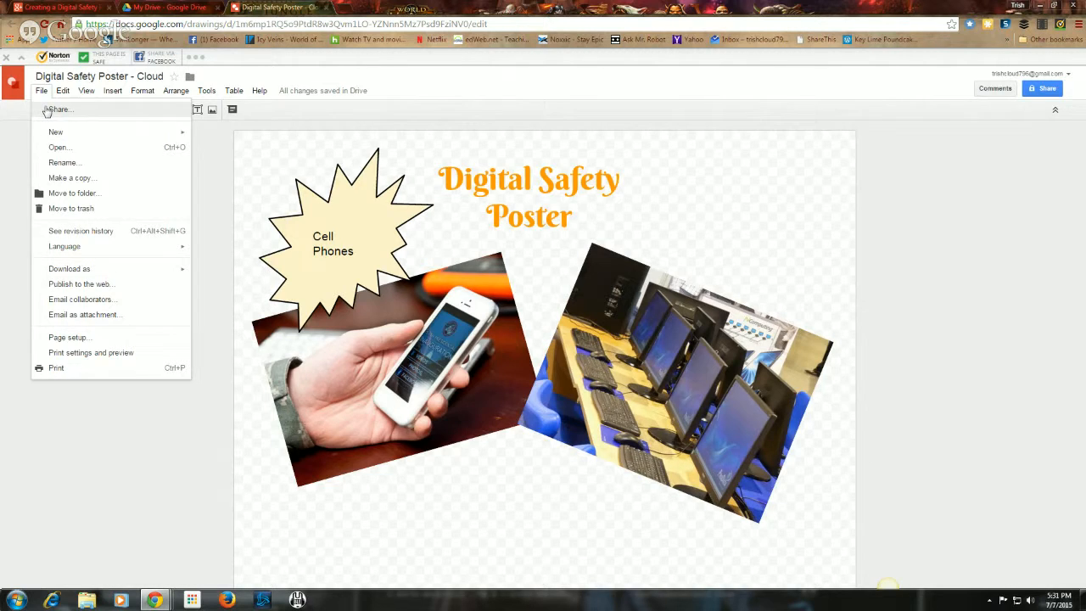
{"action": "left_click", "coordinate": [49, 110]}
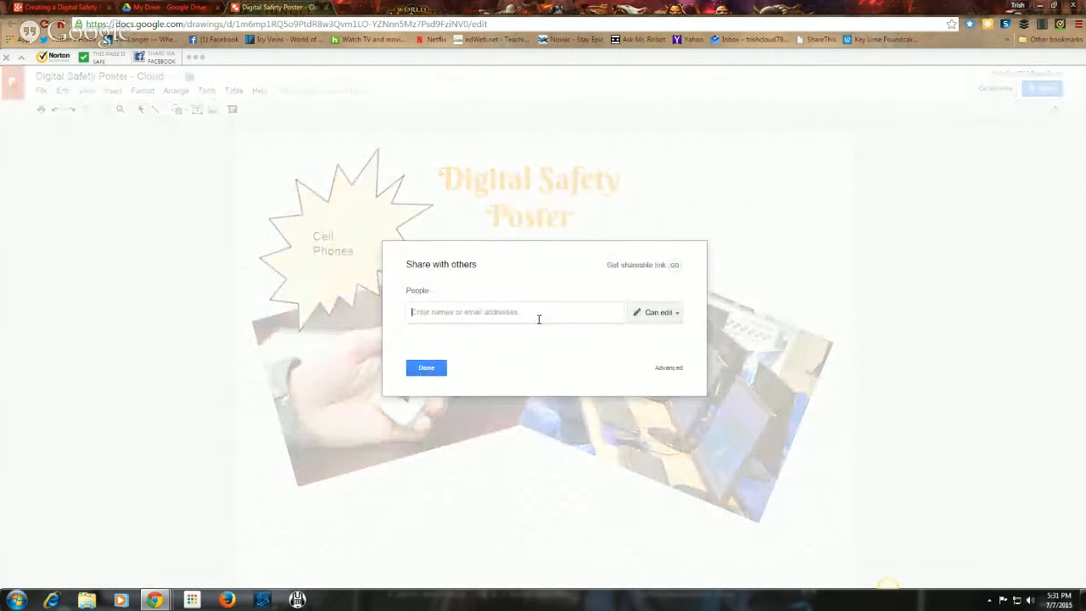
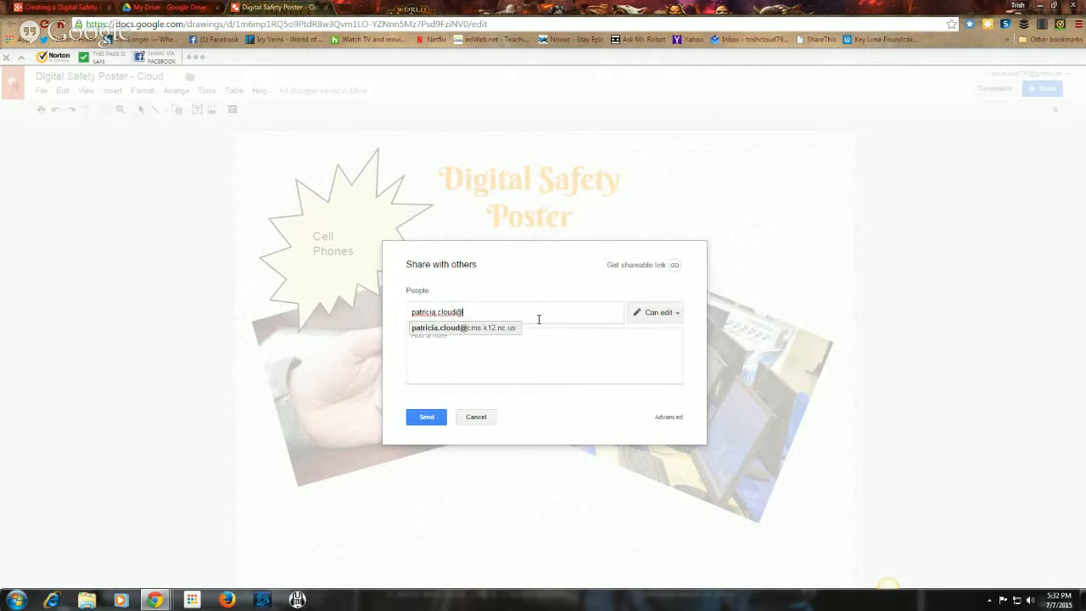
{"action": "left_click", "coordinate": [433, 418]}
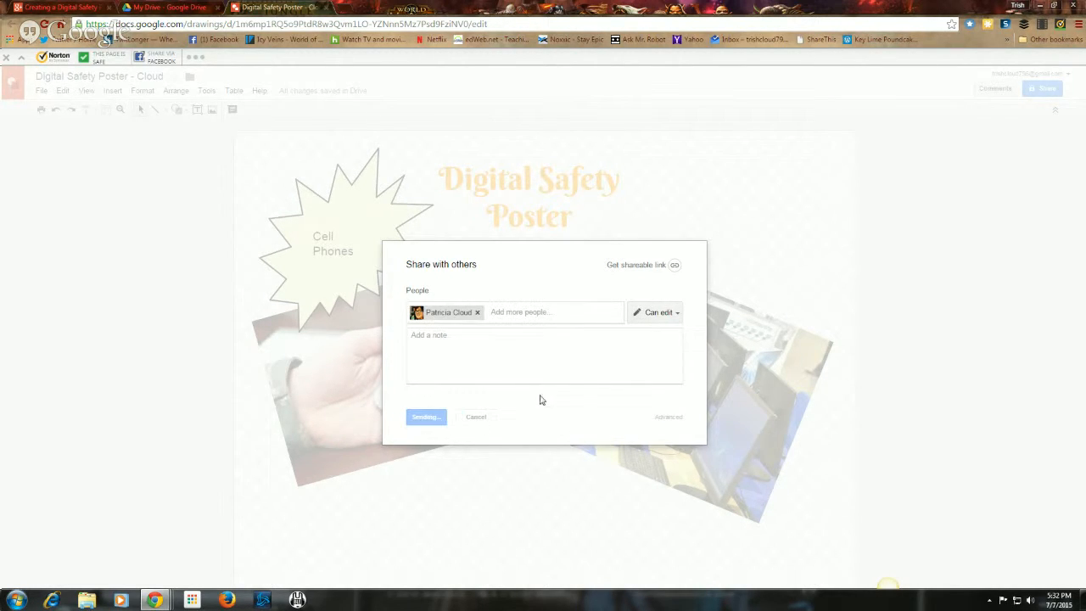